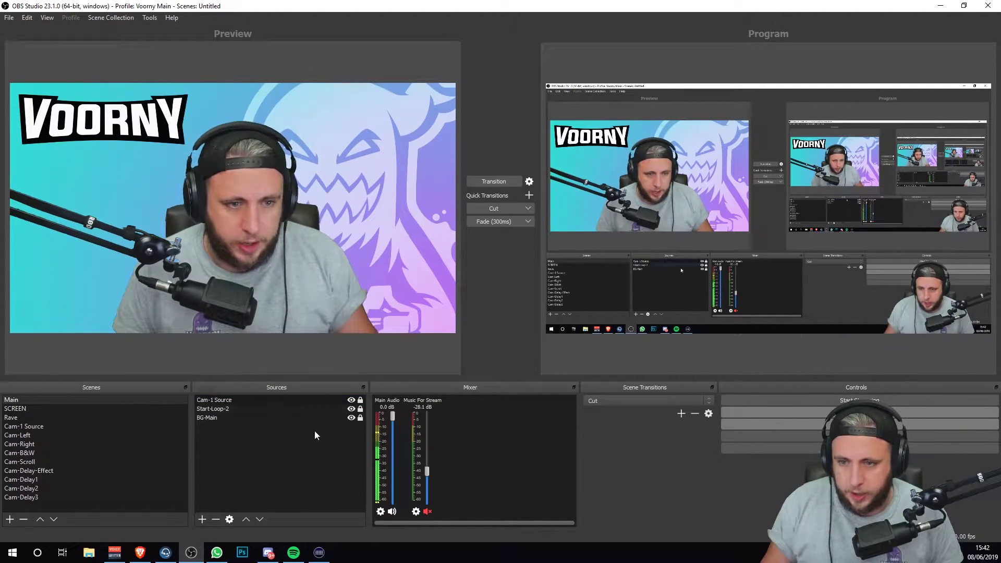
# Step: Glance at the Stream Deck app, nudge its window, then return to OBS
pyautogui.click(320, 554)
pyautogui.moveTo(652, 29)
pyautogui.mouseDown()
pyautogui.moveTo(661, 27)
pyautogui.moveTo(644, 32)
pyautogui.mouseUp()
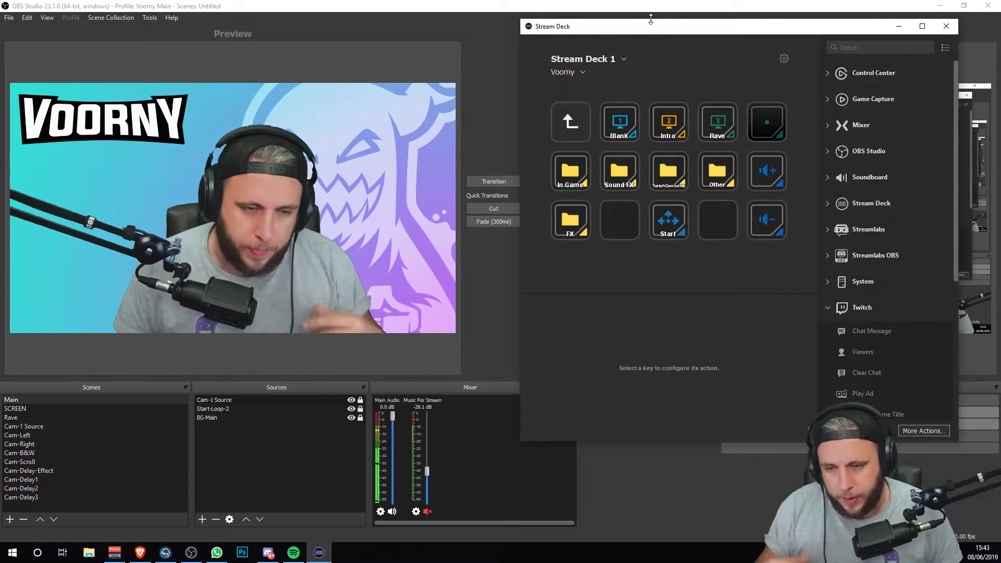
pyautogui.click(363, 348)
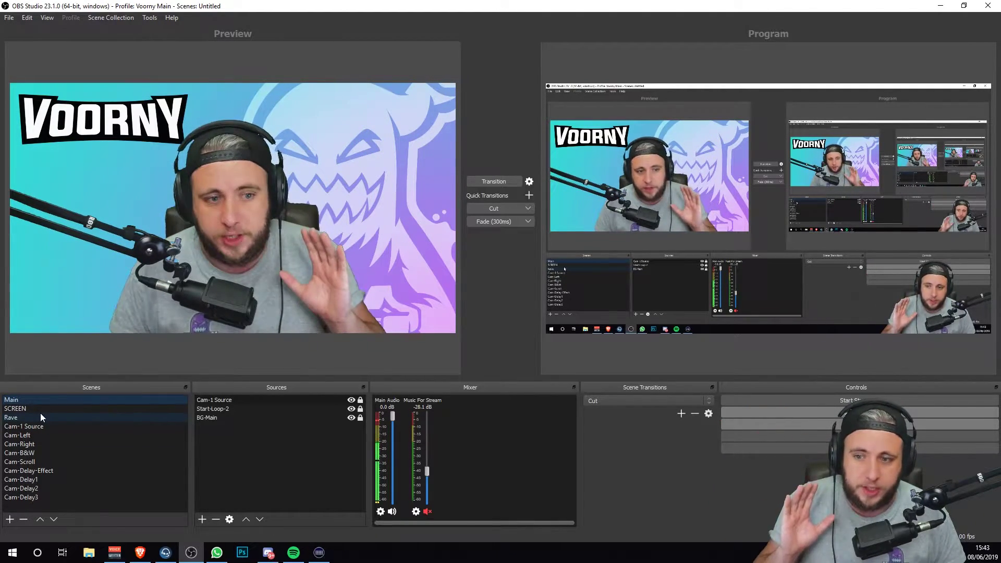
# Step: Preview the Rave, Cam-Left, Cam-Right, Cam-B&W, Main, SCREEN and Rave scenes, ending on Main
pyautogui.click(30, 416)
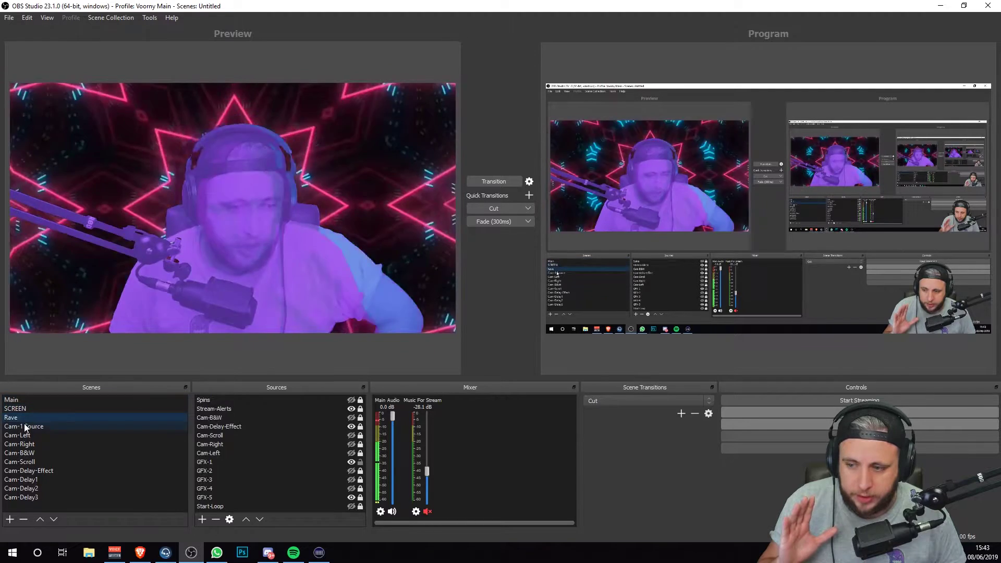
pyautogui.click(27, 436)
pyautogui.click(27, 443)
pyautogui.click(26, 452)
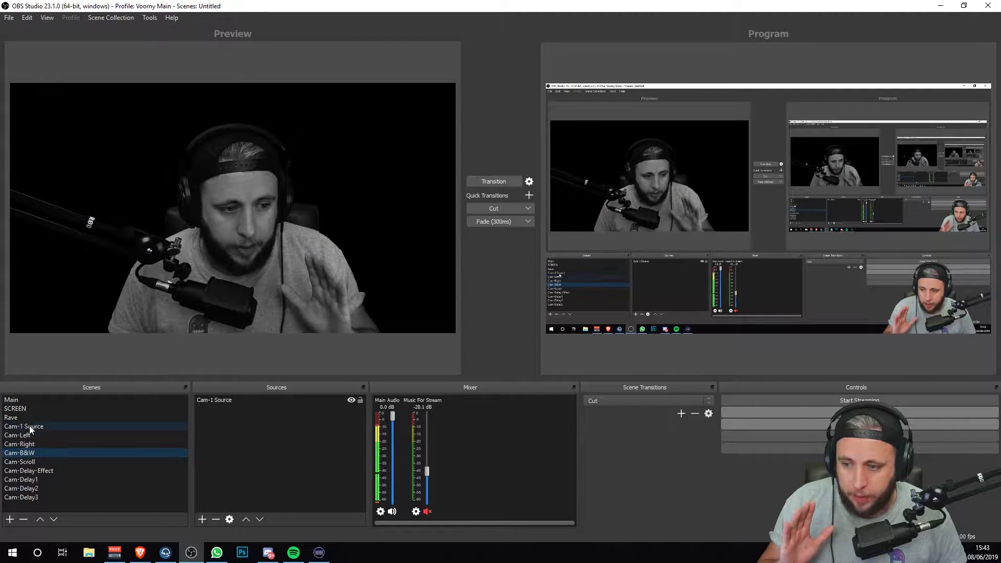
pyautogui.click(24, 398)
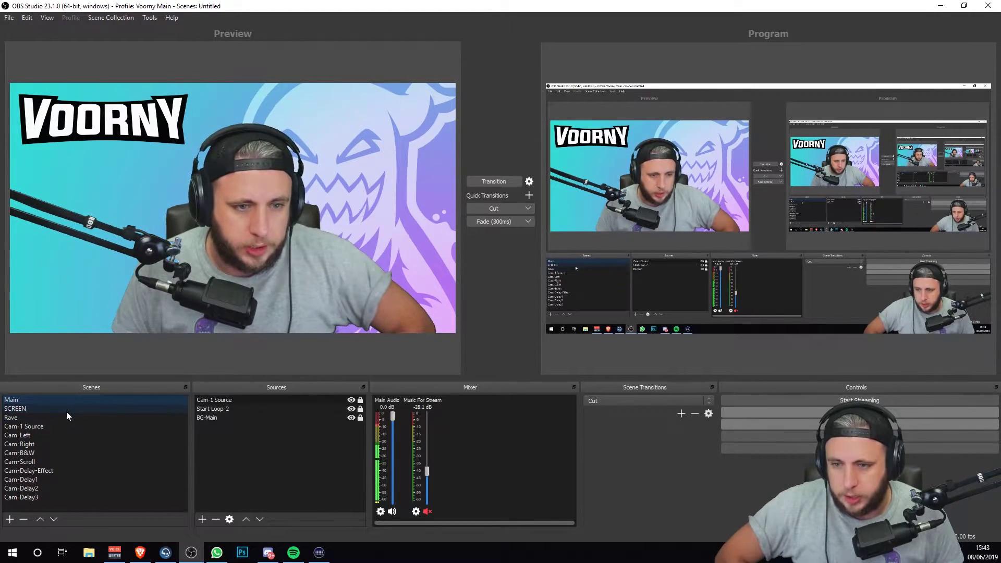
pyautogui.click(48, 409)
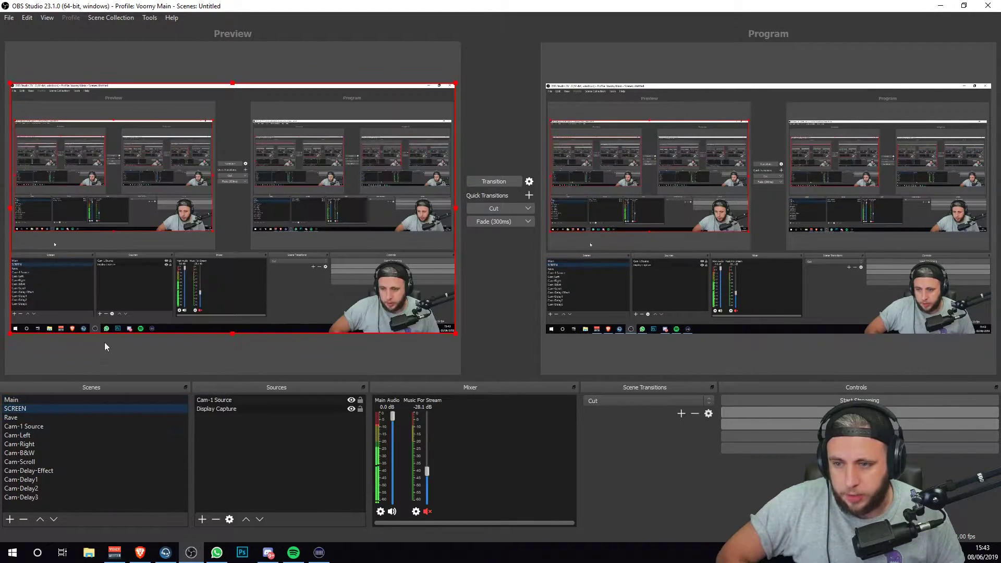
pyautogui.click(29, 418)
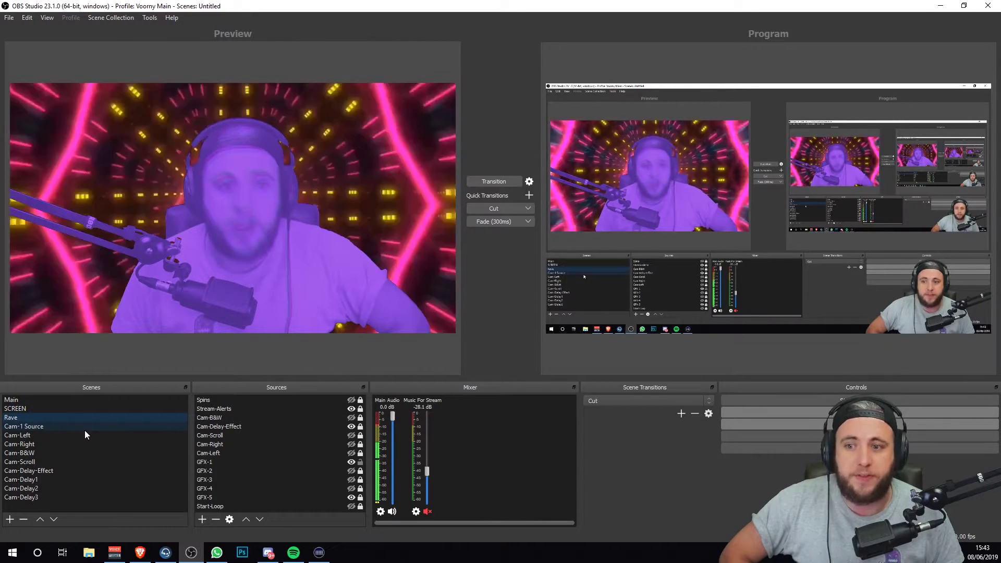
pyautogui.press('Up')
pyautogui.press('Up')
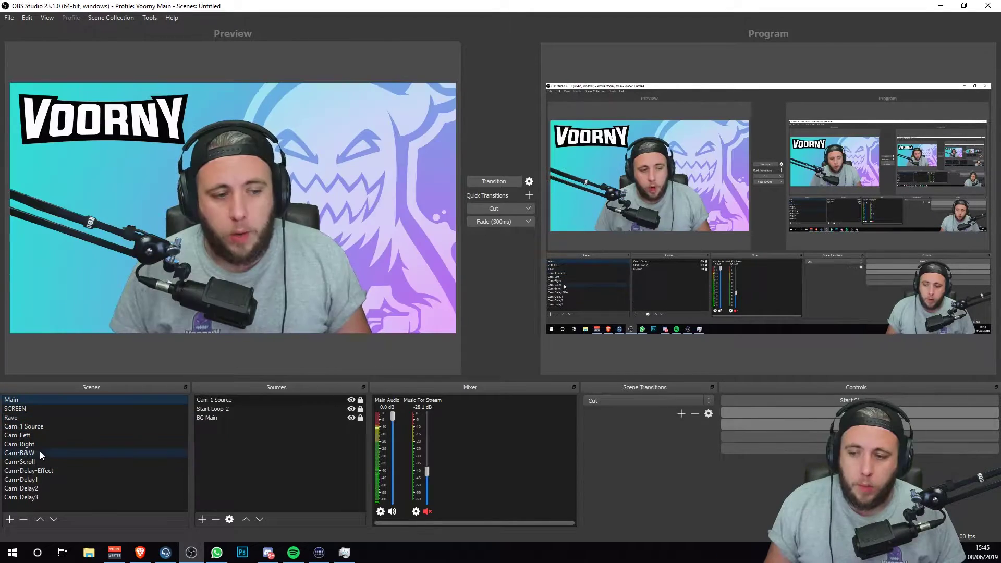
pyautogui.click(51, 426)
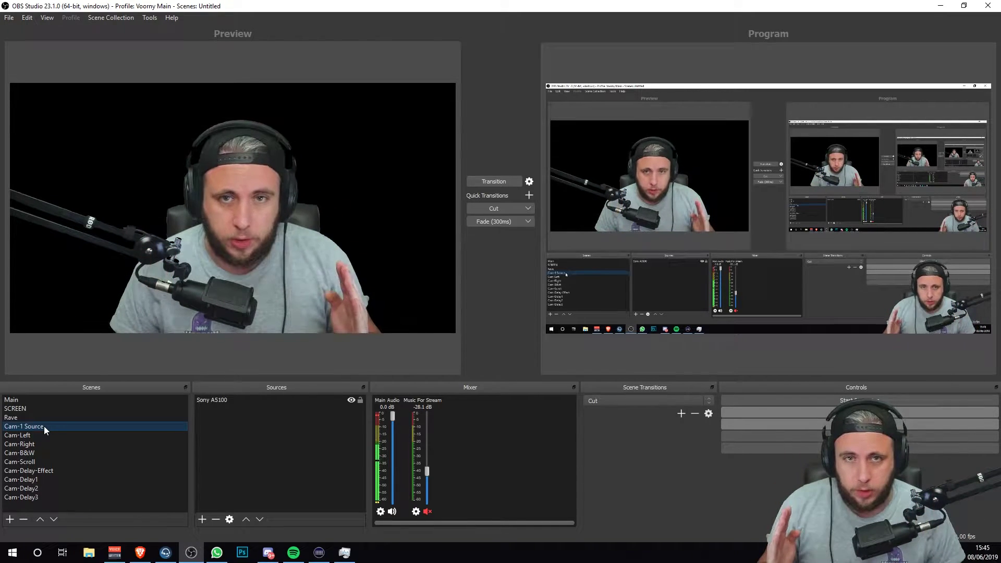
pyautogui.click(246, 400)
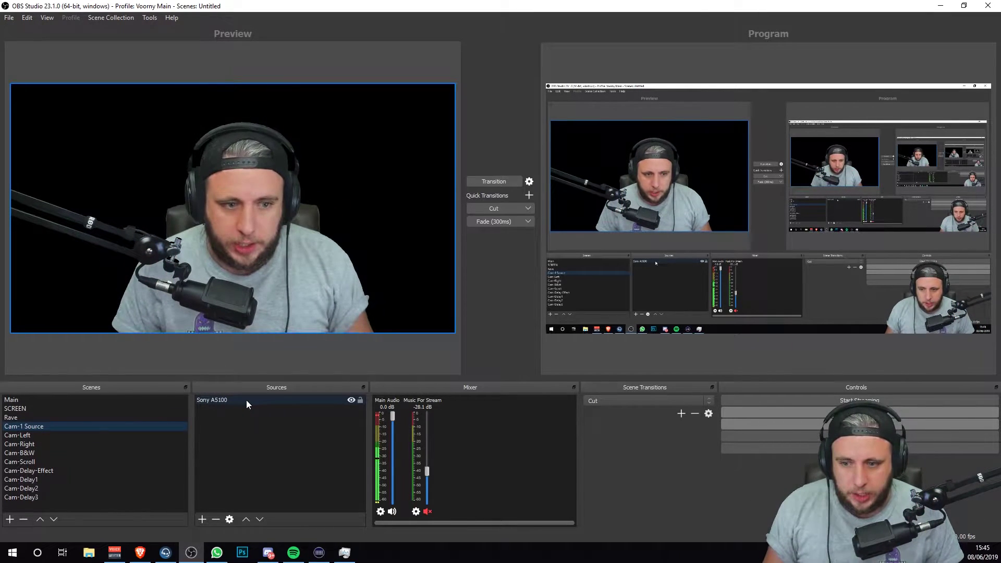
pyautogui.keyDown('ctrl'); pyautogui.click(254, 399); pyautogui.keyUp('ctrl')
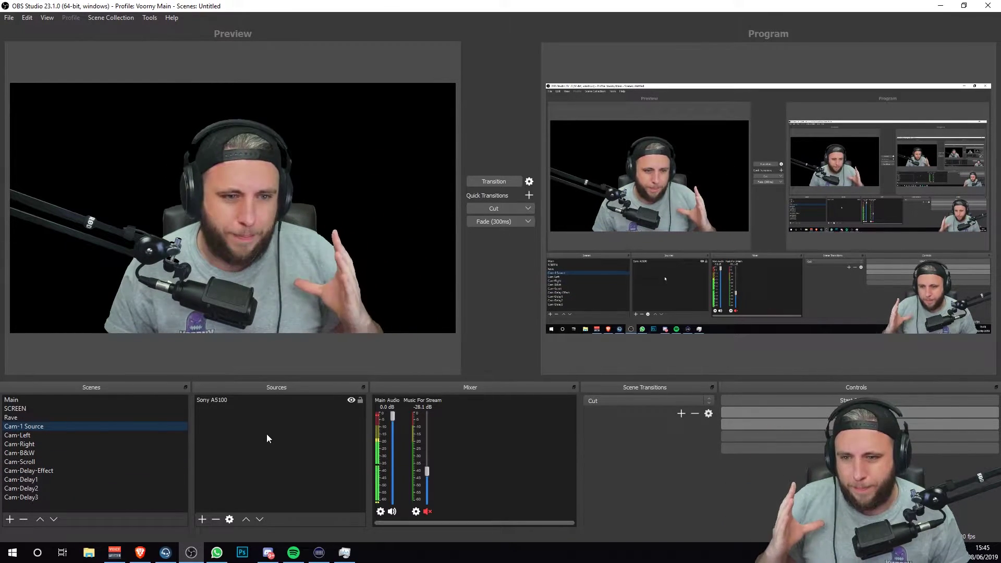
pyautogui.click(228, 401)
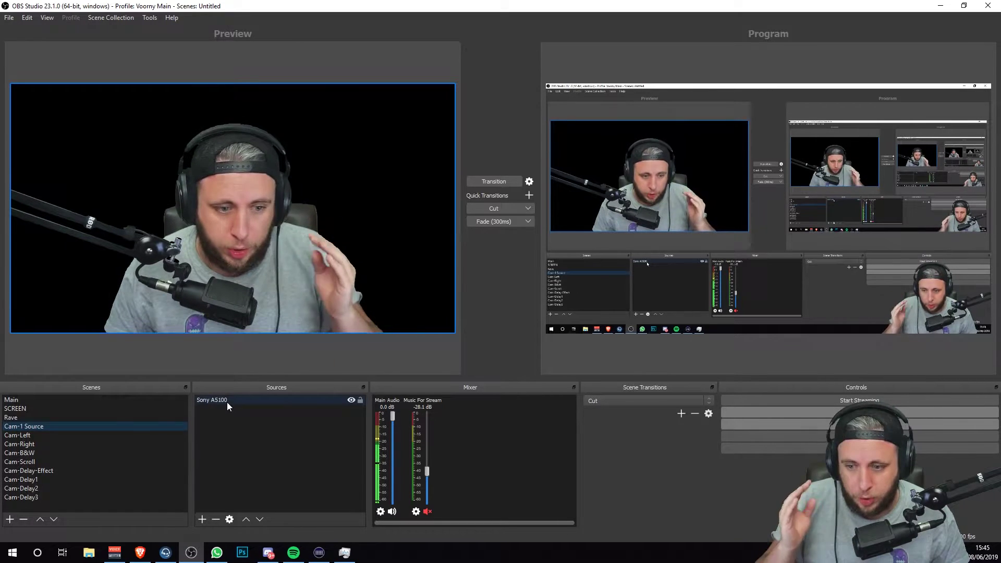
pyautogui.click(224, 455)
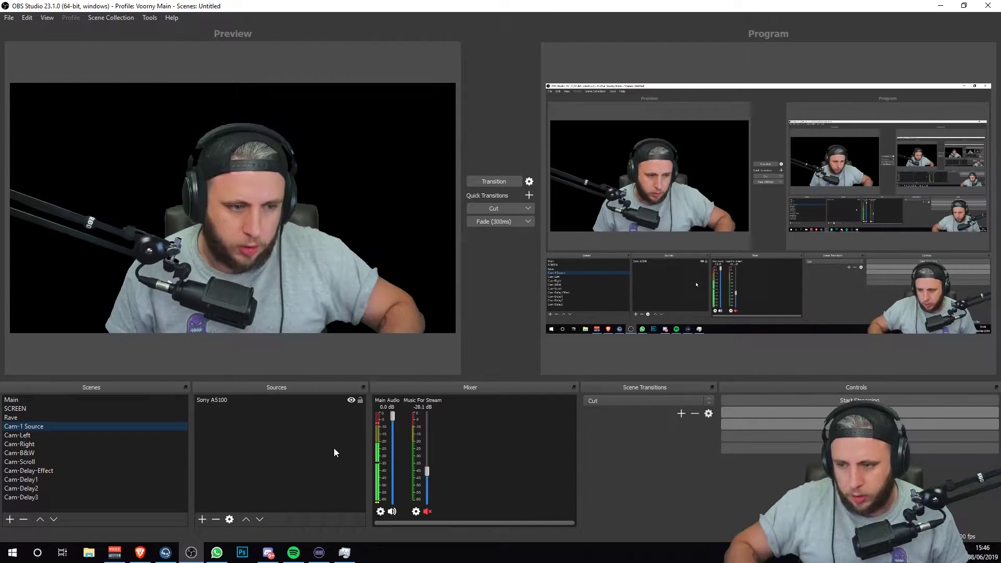
pyautogui.click(234, 400)
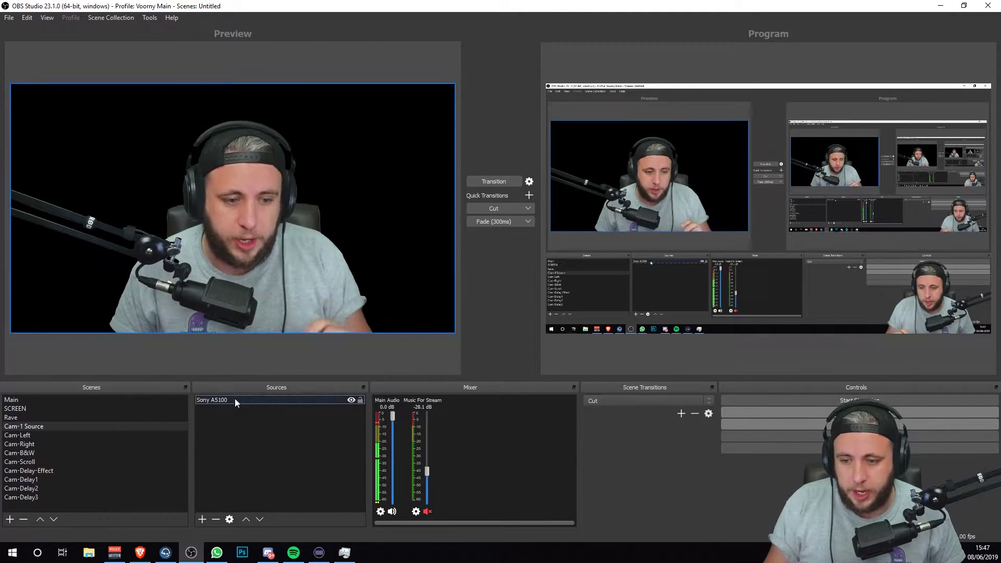
pyautogui.click(235, 400)
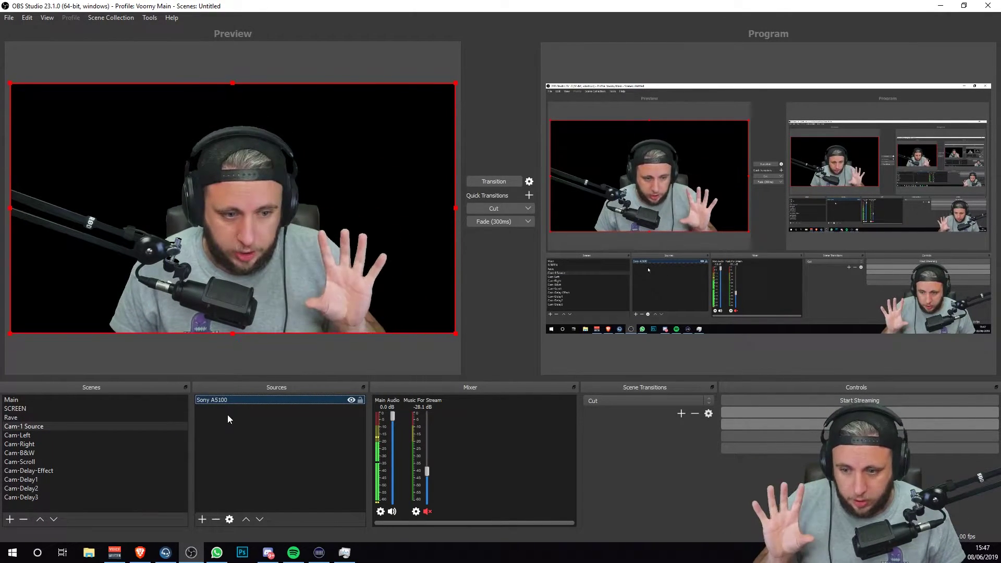
pyautogui.rightClick(232, 415)
pyautogui.moveTo(281, 423)
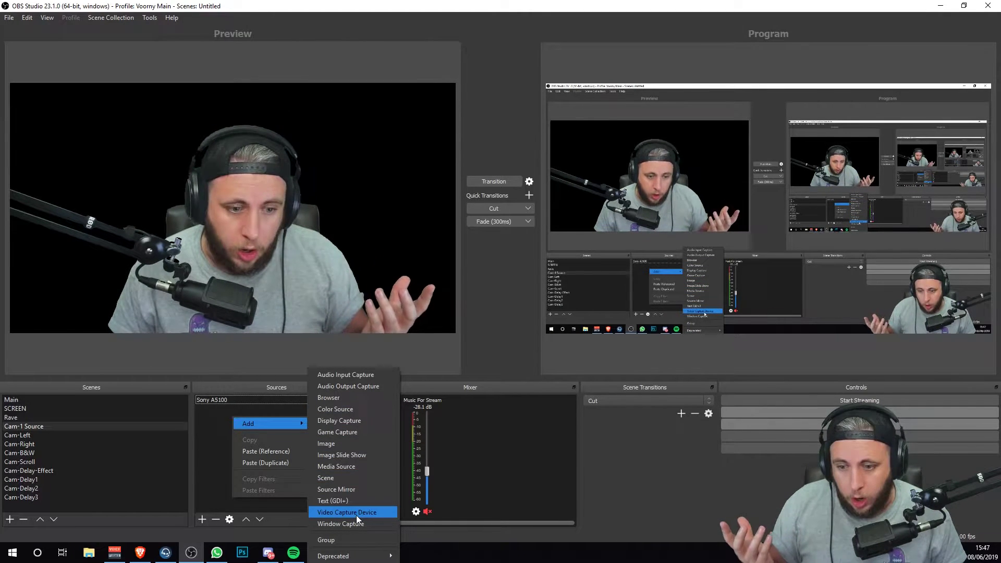
pyautogui.click(211, 455)
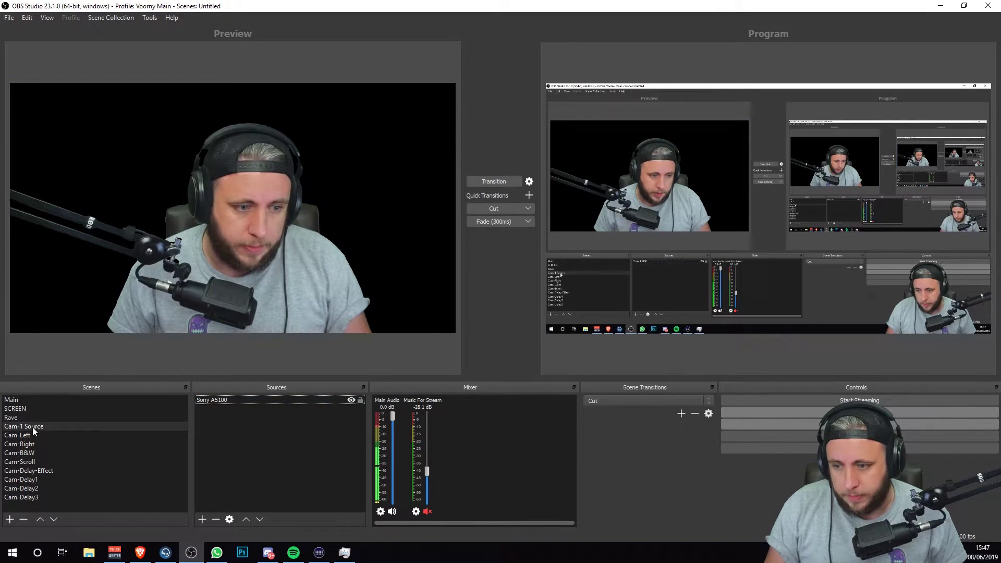
# Step: On the Main scene, bring up the Sources Add > Scene option to show scene nesting
pyautogui.click(27, 401)
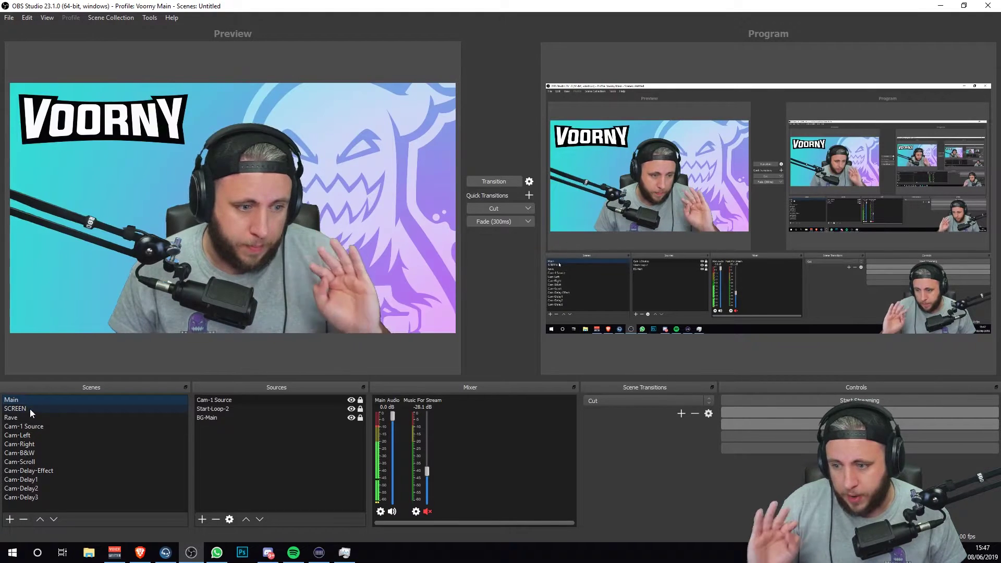
pyautogui.rightClick(223, 459)
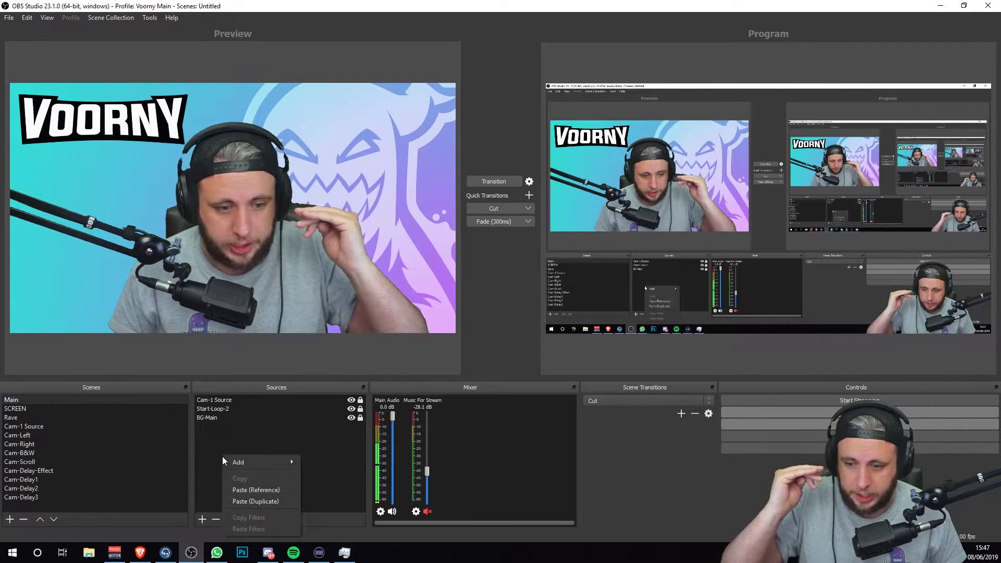
pyautogui.click(67, 392)
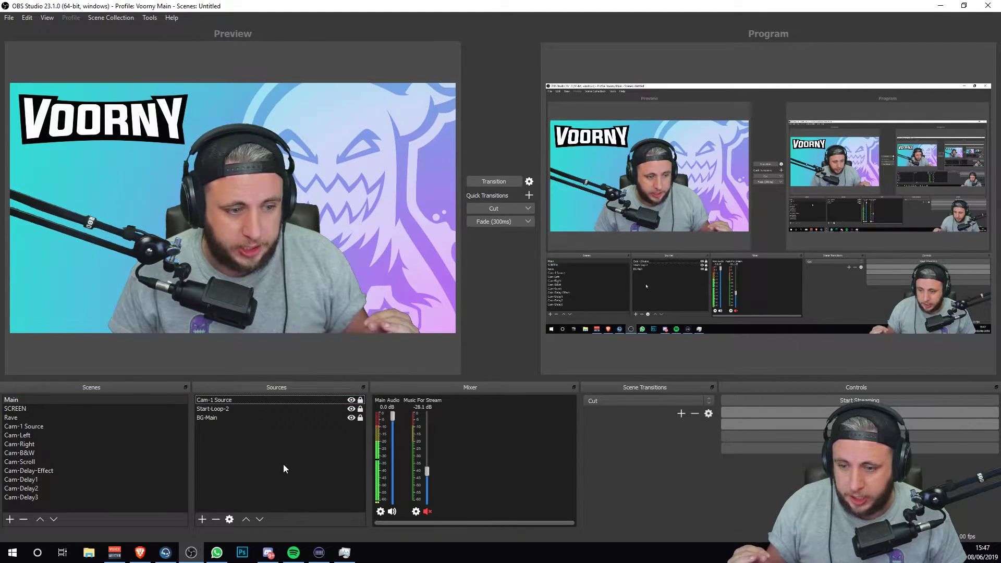
pyautogui.rightClick(276, 461)
pyautogui.moveTo(277, 460)
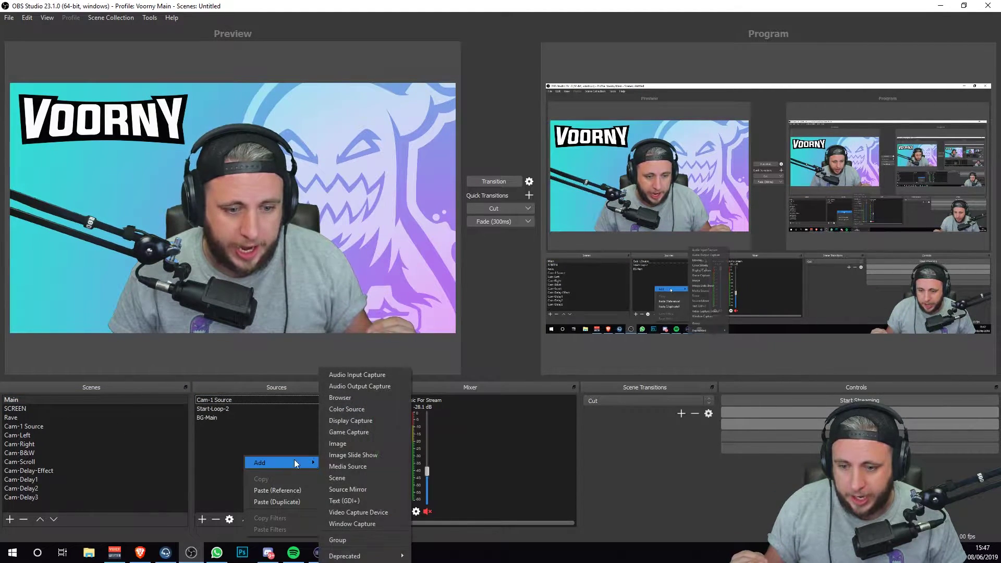
pyautogui.click(349, 476)
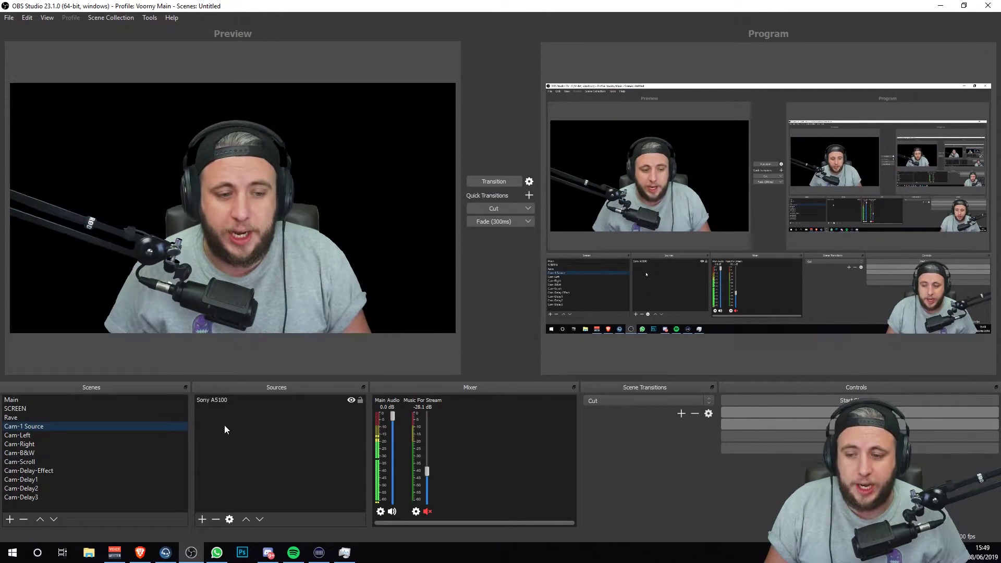
# Step: Compare the Cam-Left, Cam-Right and black-and-white Cam-B&W tinted camera scenes
pyautogui.click(224, 401)
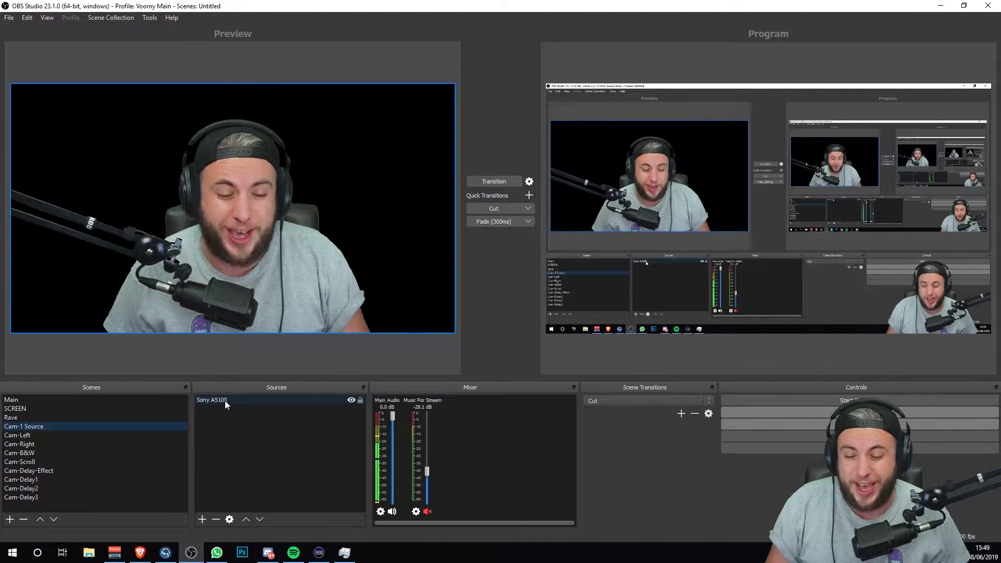
pyautogui.click(243, 461)
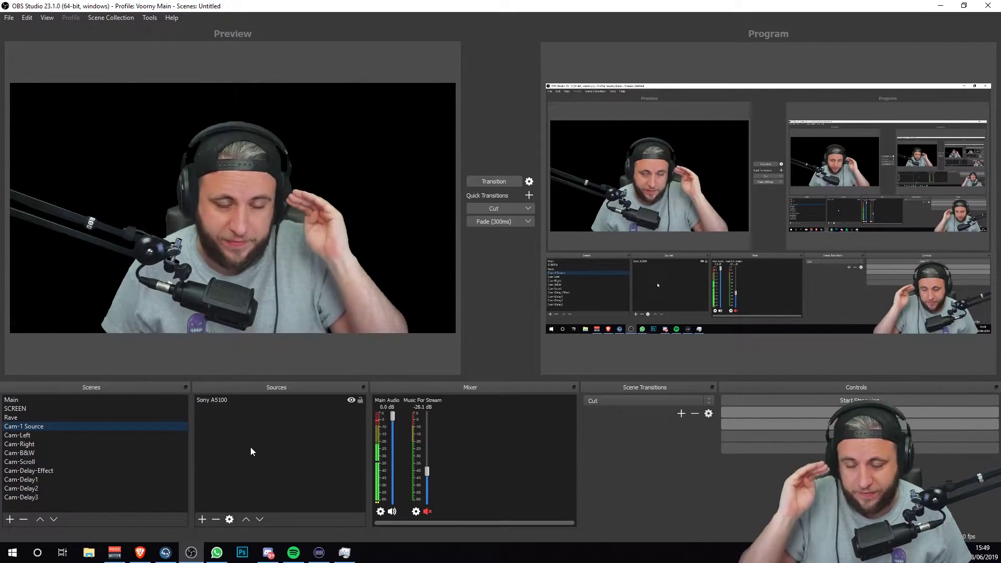
pyautogui.click(21, 435)
pyautogui.click(22, 444)
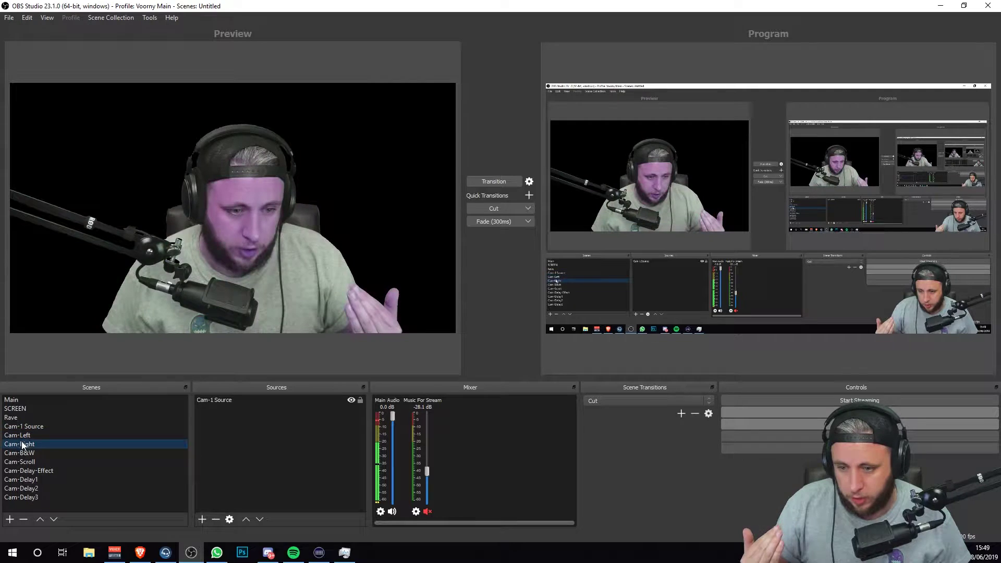
pyautogui.click(21, 453)
pyautogui.click(31, 428)
pyautogui.click(30, 452)
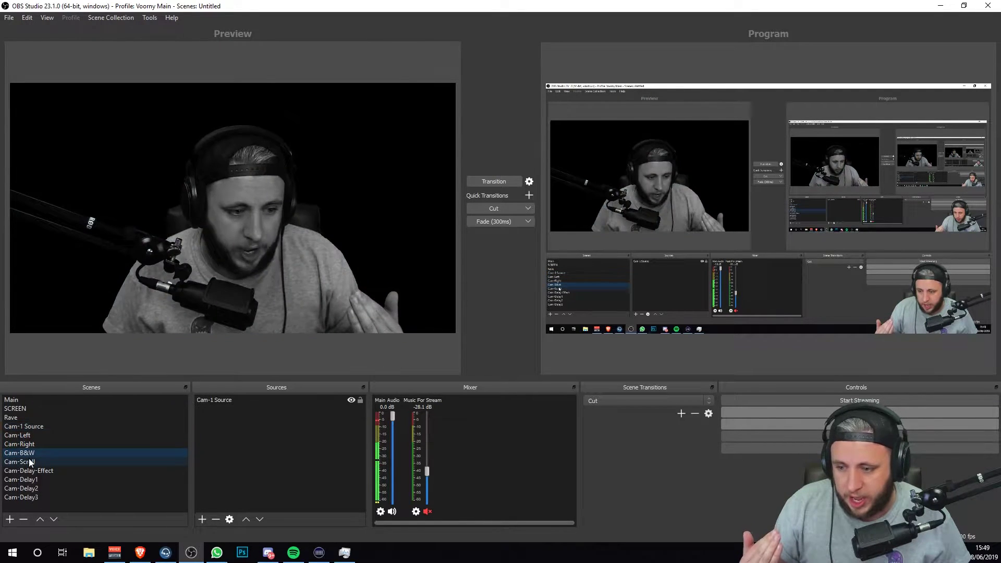
# Step: Preview Cam-Delay-Effect and Cam-Delay1–3, then return to the untinted Cam-1 Source scene
pyautogui.click(29, 468)
pyautogui.click(28, 479)
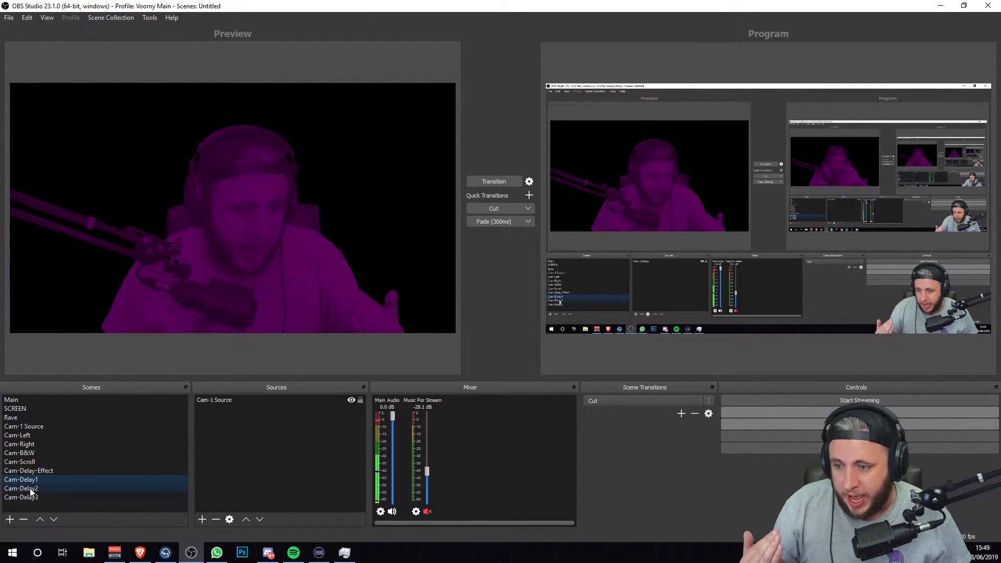
pyautogui.click(29, 488)
pyautogui.click(28, 497)
pyautogui.click(32, 488)
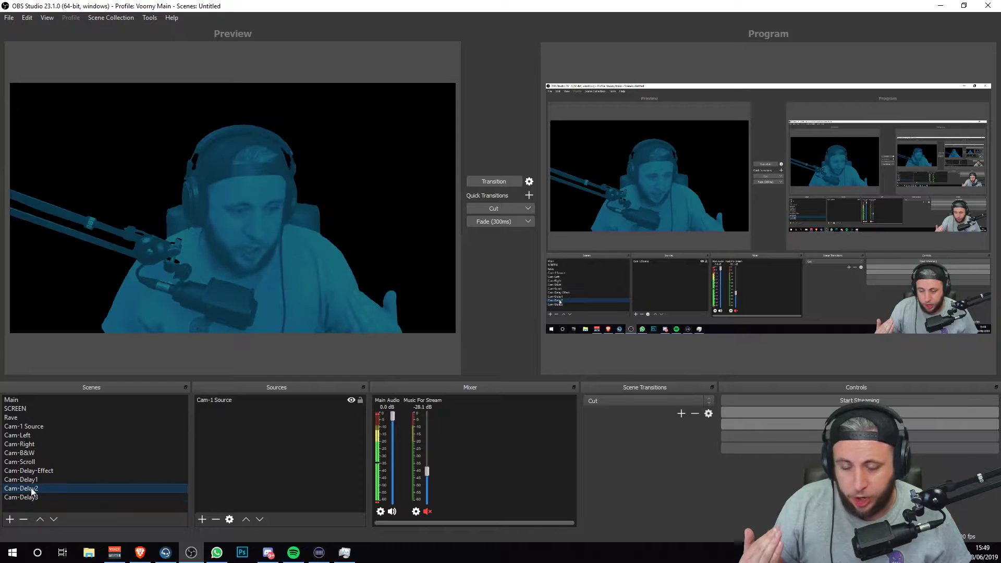
pyautogui.click(34, 428)
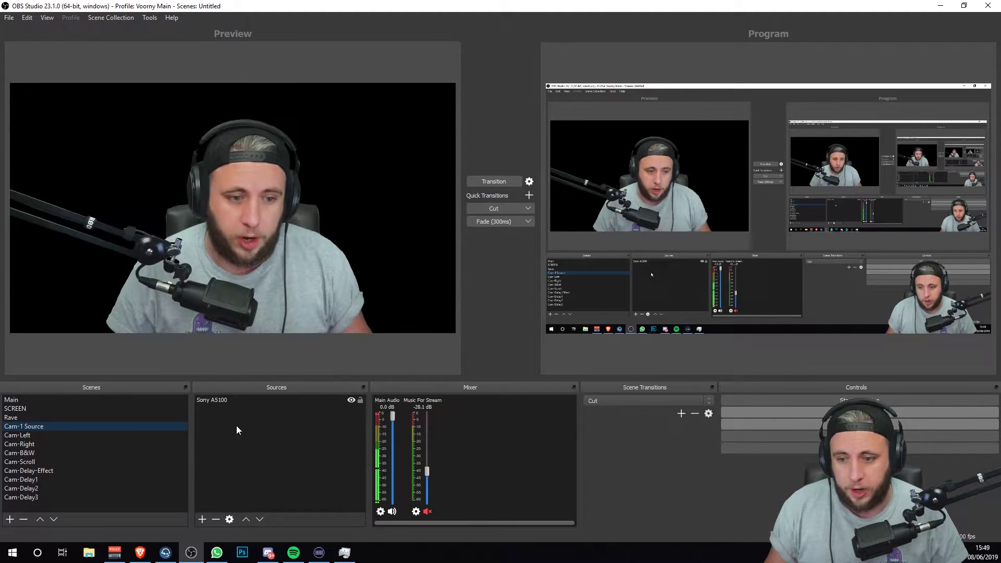
# Step: Run through Cam-Left, Cam-Right, Cam-B&W, Cam-Scroll, Cam-Delay-Effect and Cam-Delay1–3 again
pyautogui.click(226, 402)
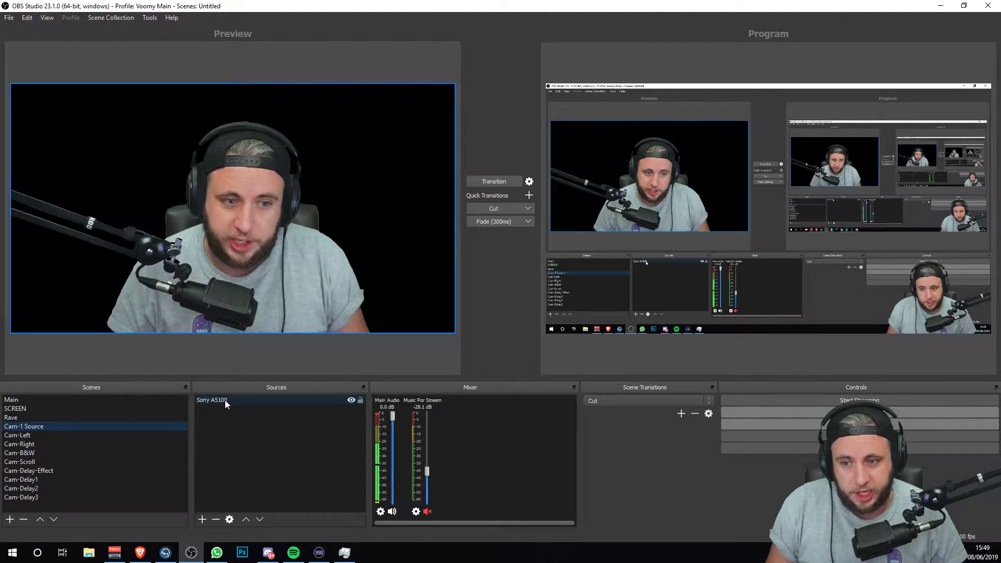
pyautogui.click(59, 434)
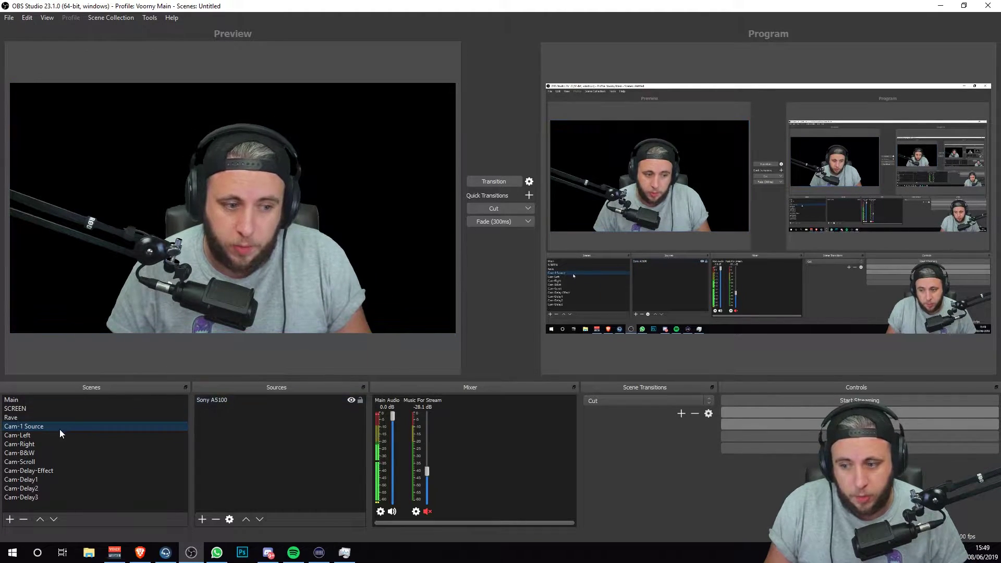
pyautogui.click(28, 442)
pyautogui.click(33, 453)
pyautogui.click(32, 461)
pyautogui.click(32, 470)
pyautogui.click(31, 479)
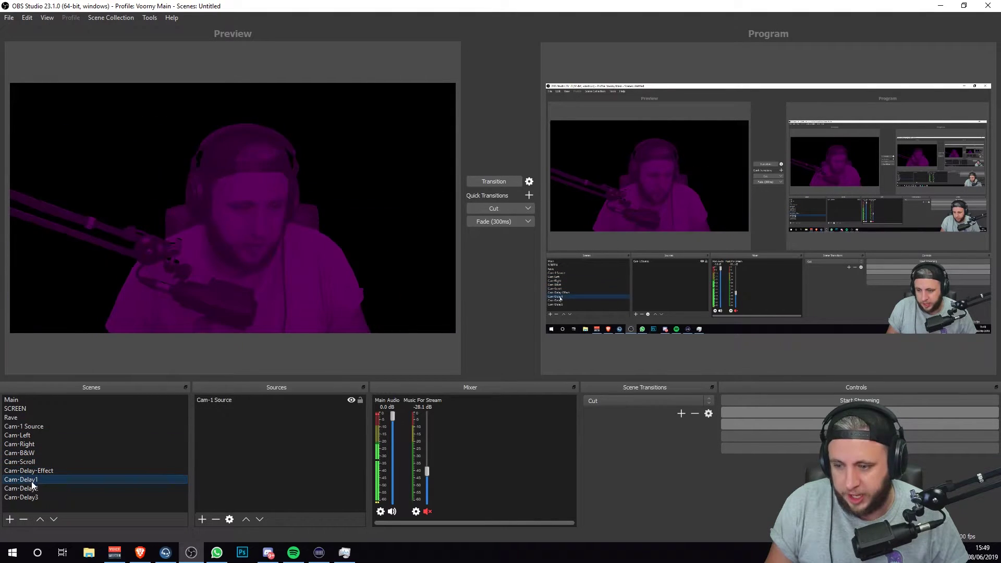
pyautogui.click(32, 488)
pyautogui.click(30, 496)
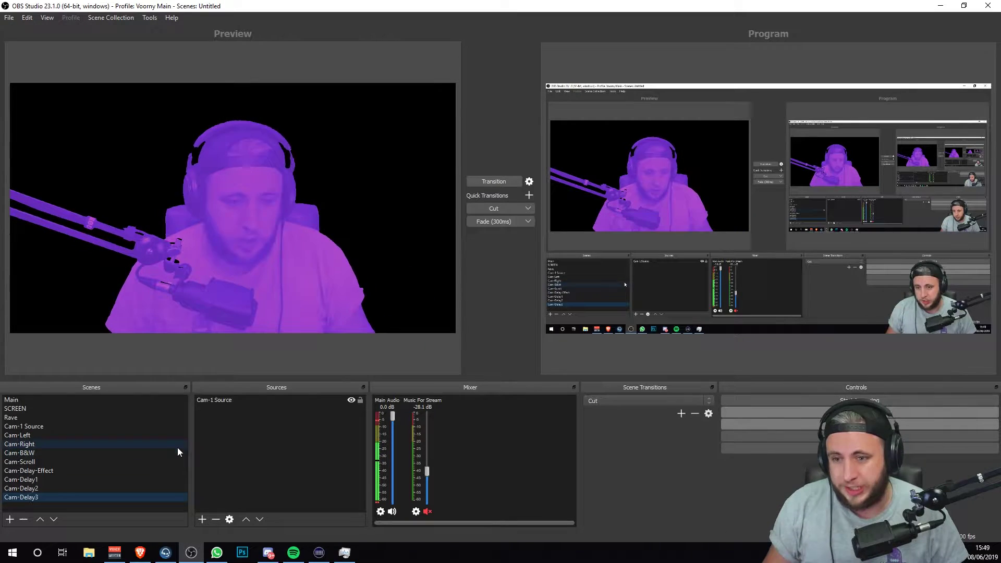
# Step: Jump back to Main, then open the Rave scene and select its GFX-3 video layer
pyautogui.press('Home')
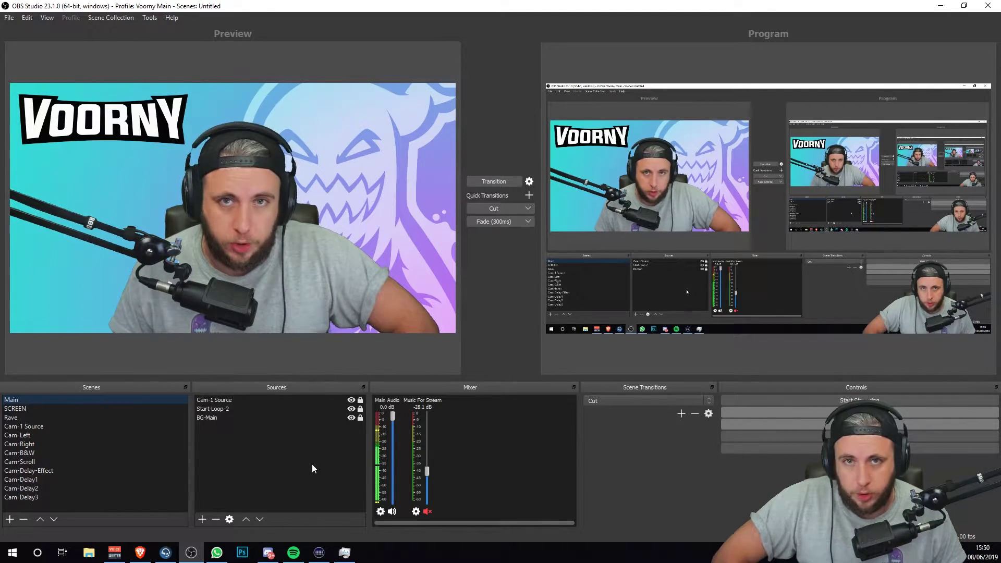
pyautogui.click(31, 417)
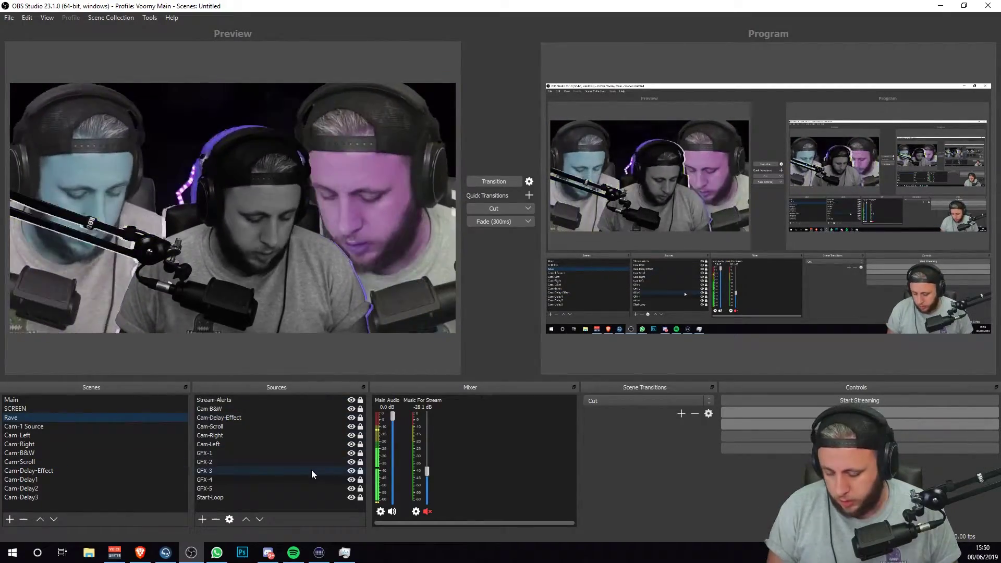
pyautogui.click(311, 470)
# Step: In Stream Deck, go up a page, open the Rave folder and inspect the Rave key's OBS Scene action
pyautogui.click(319, 552)
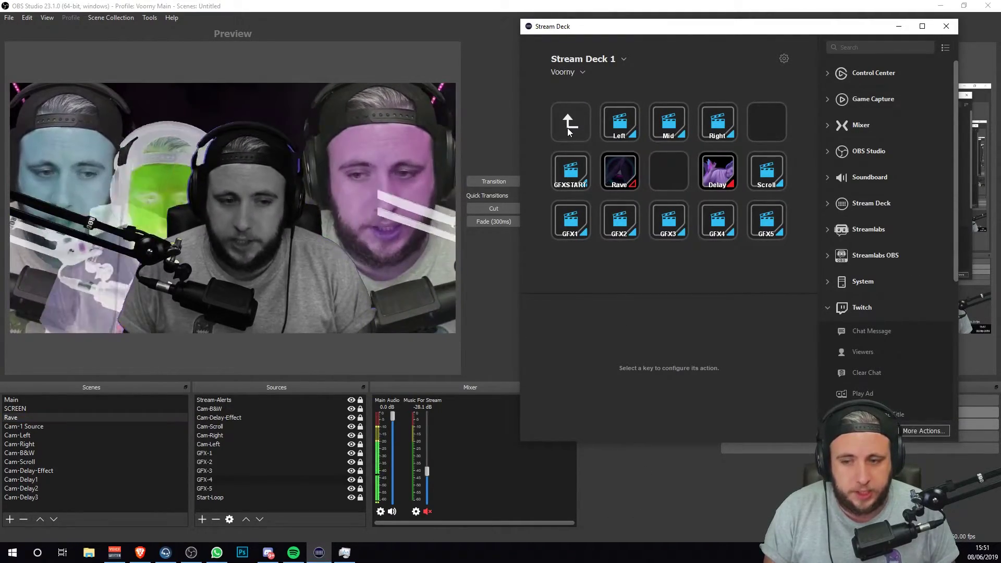
pyautogui.click(574, 127)
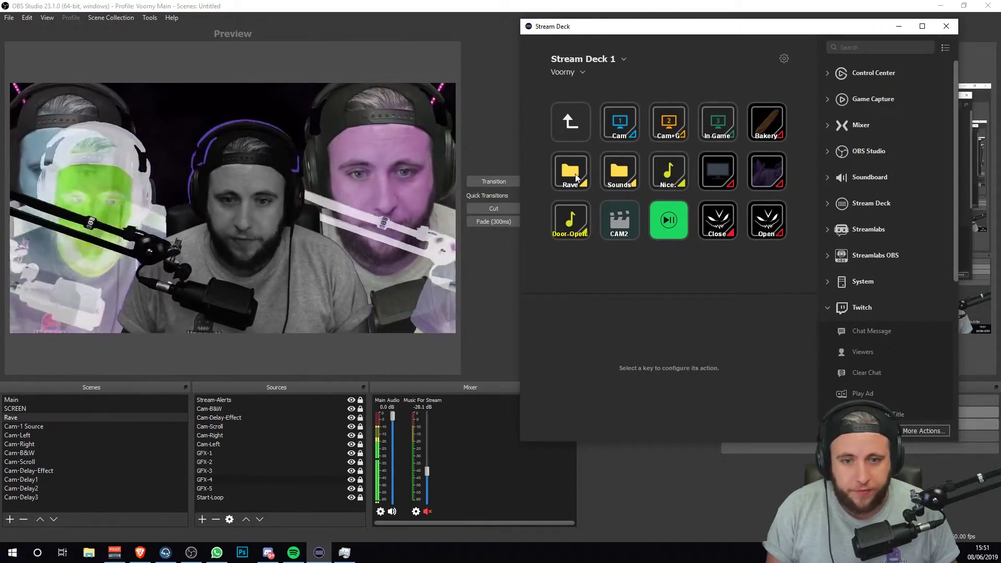
pyautogui.doubleClick(575, 178)
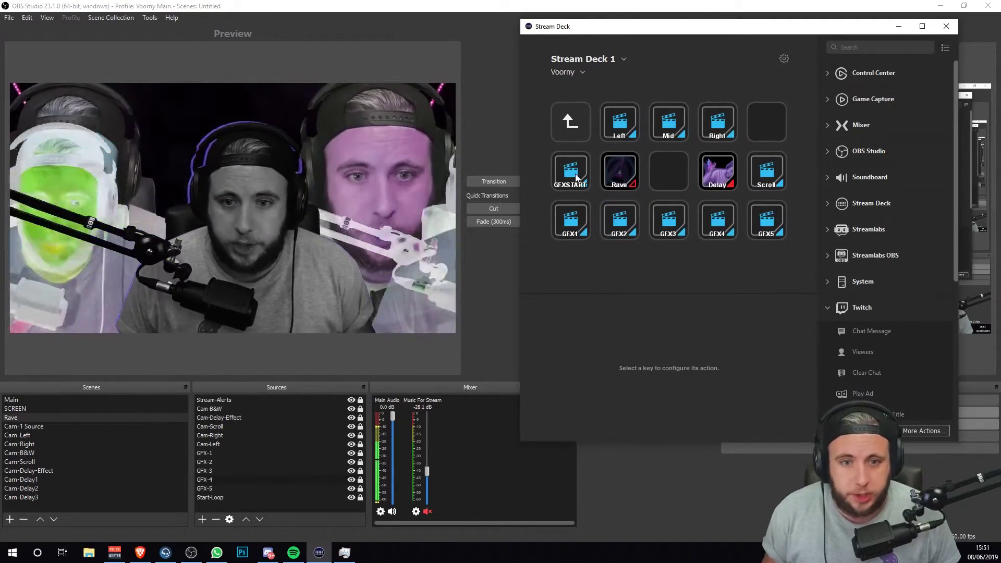
pyautogui.click(622, 189)
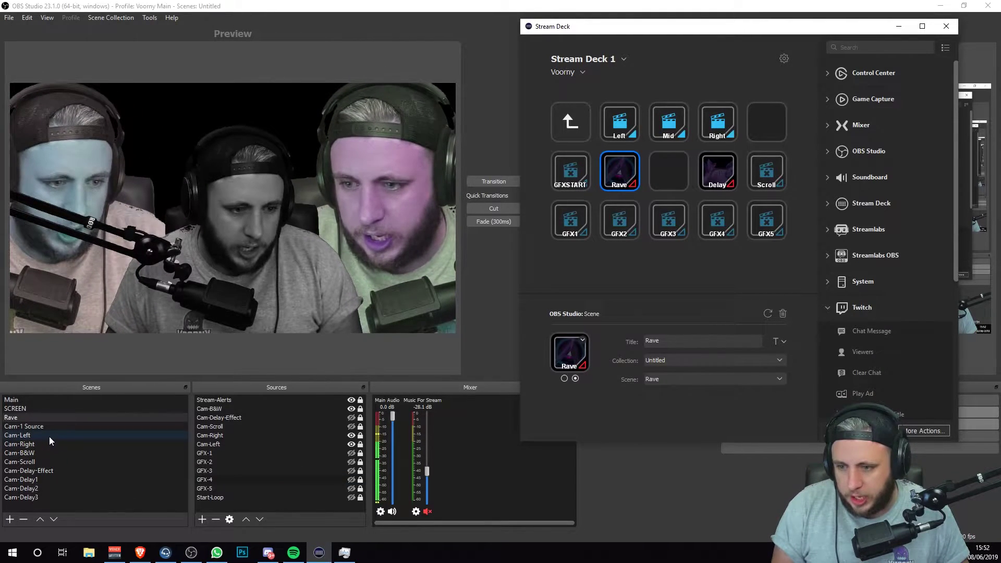
# Step: Compare Cam-Left, Cam-Right and Cam-B&W, ending back on the blue Cam-Left scene
pyautogui.click(33, 435)
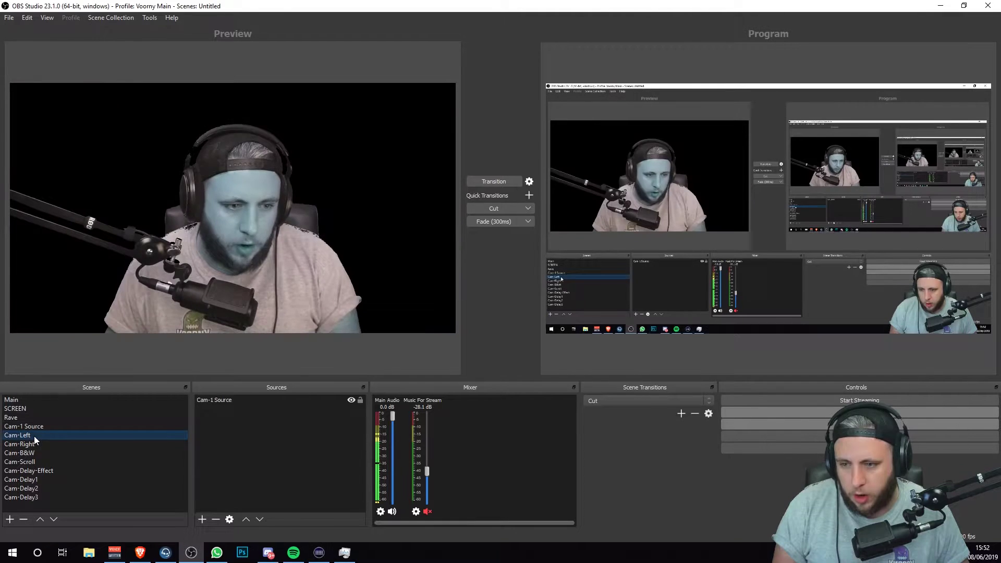
pyautogui.click(30, 444)
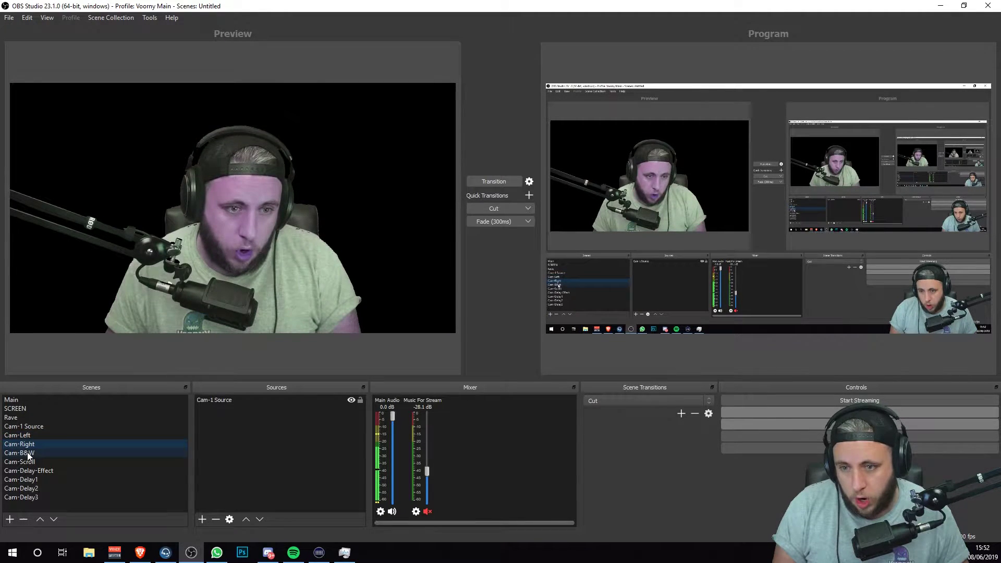
pyautogui.click(28, 452)
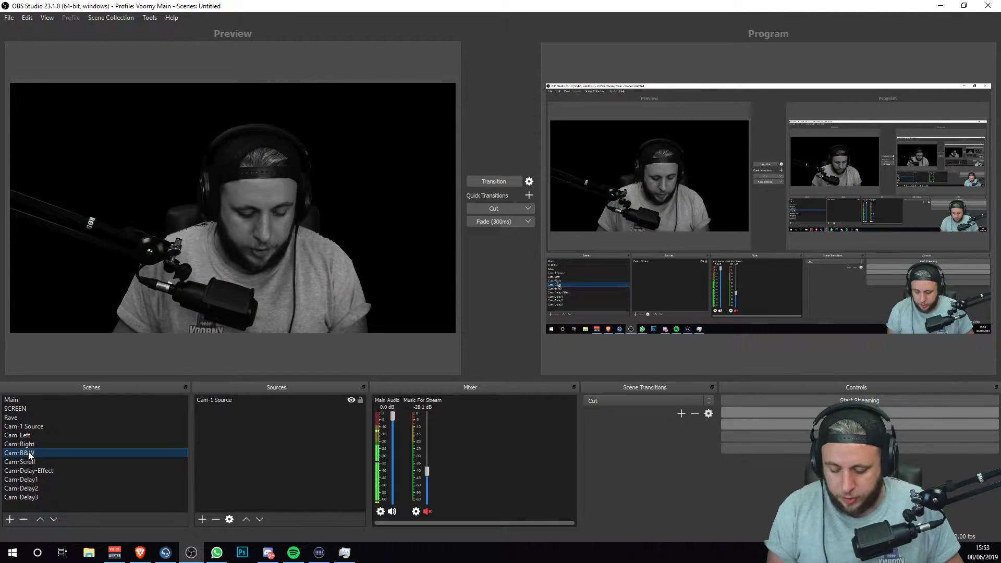
pyautogui.click(29, 445)
pyautogui.click(29, 436)
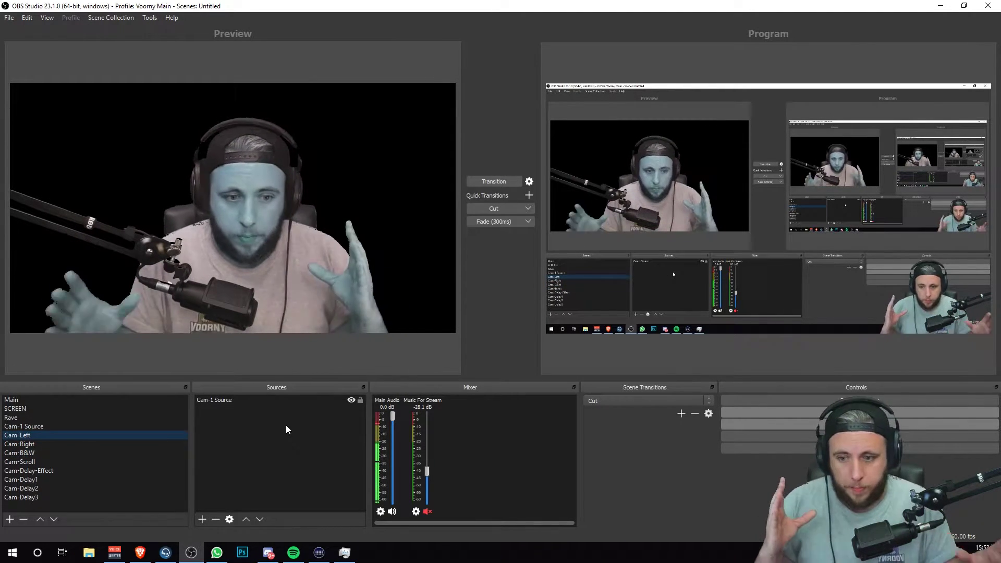
# Step: Open the Add > Scene chooser and cancel it, then hide and re-show Cam-1 Source
pyautogui.click(202, 518)
pyautogui.click(260, 432)
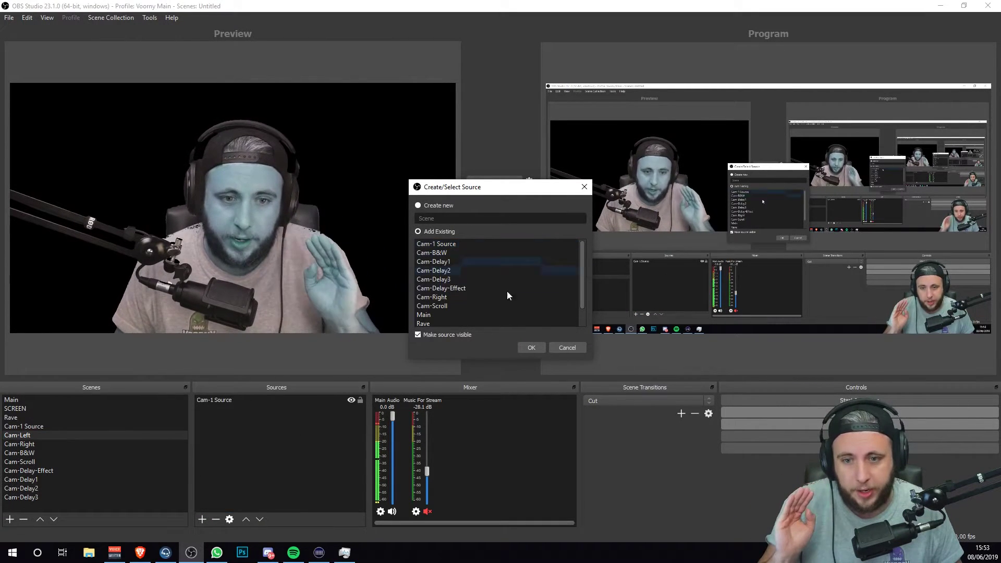
pyautogui.click(572, 347)
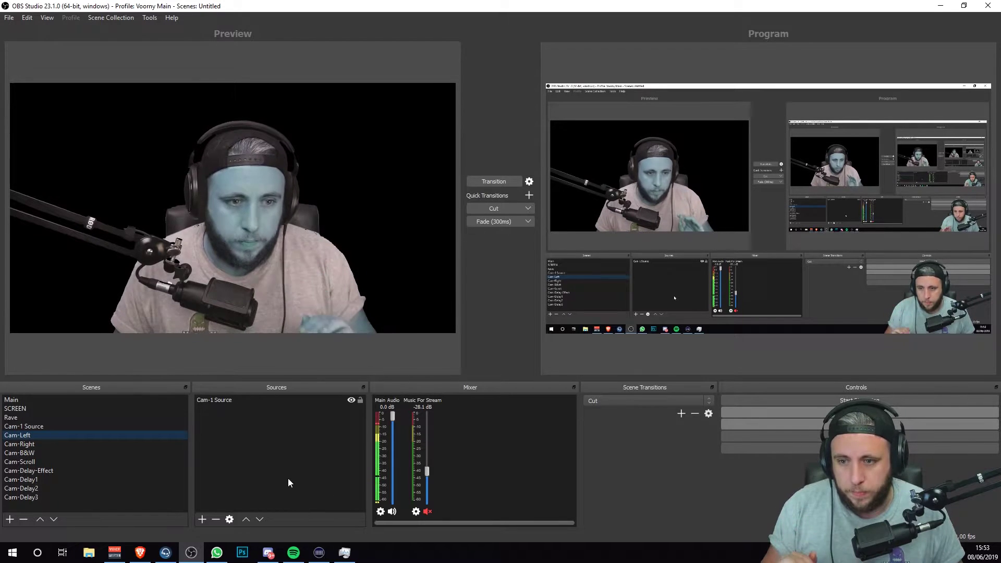
pyautogui.click(351, 399)
pyautogui.click(351, 400)
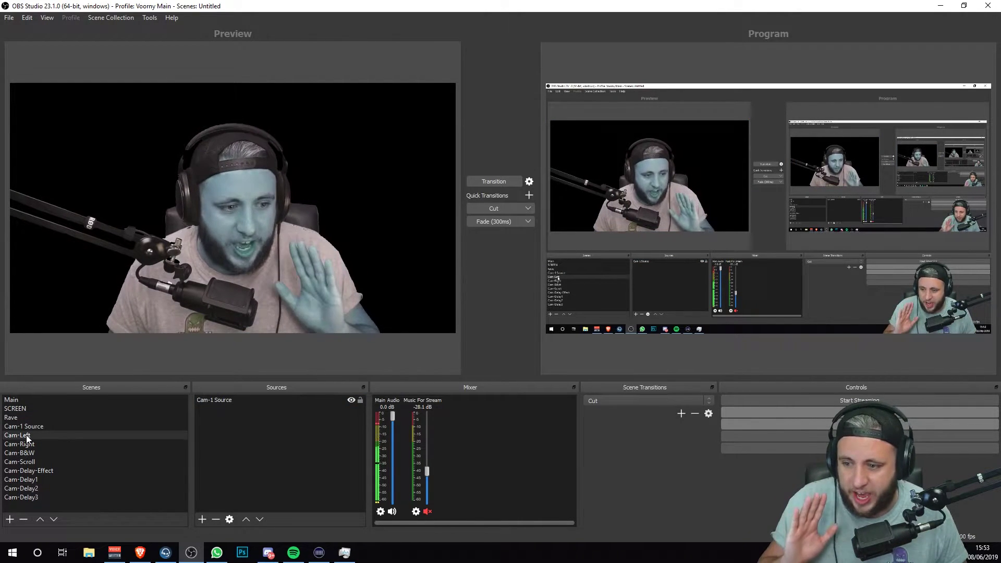
# Step: Open Cam-Left's Filters to review its Color Correction hue shift of -180, then close
pyautogui.rightClick(248, 402)
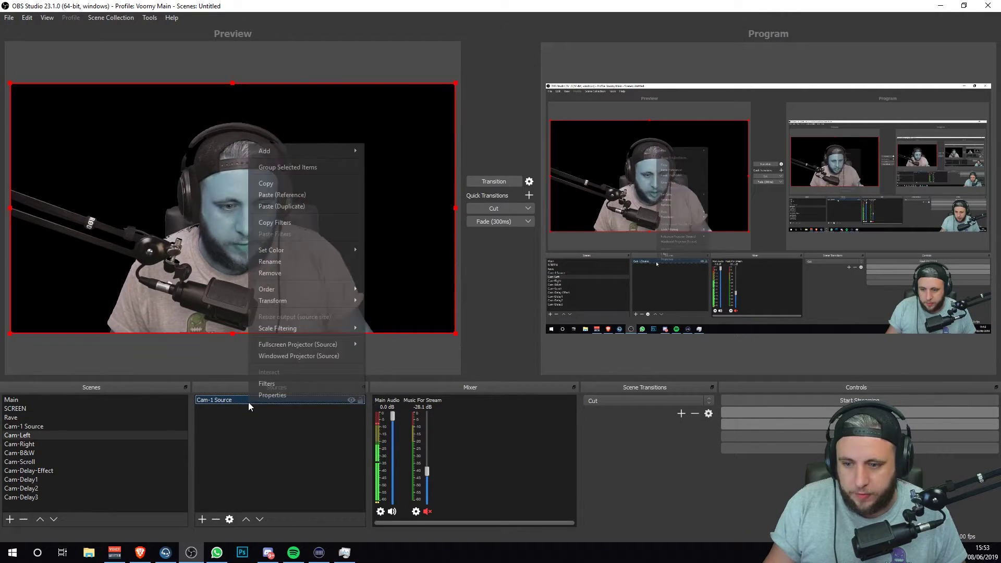
pyautogui.click(246, 436)
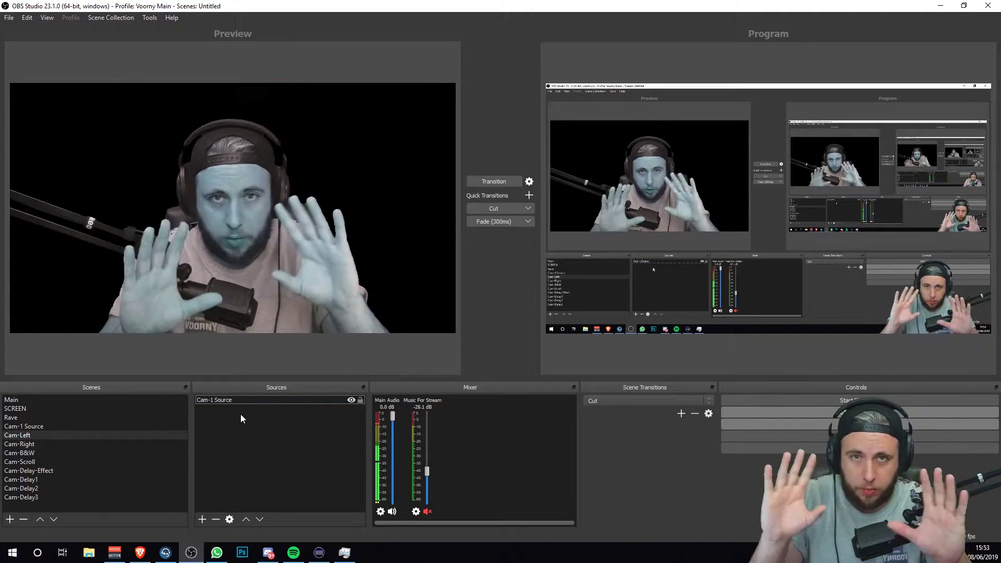
pyautogui.rightClick(13, 437)
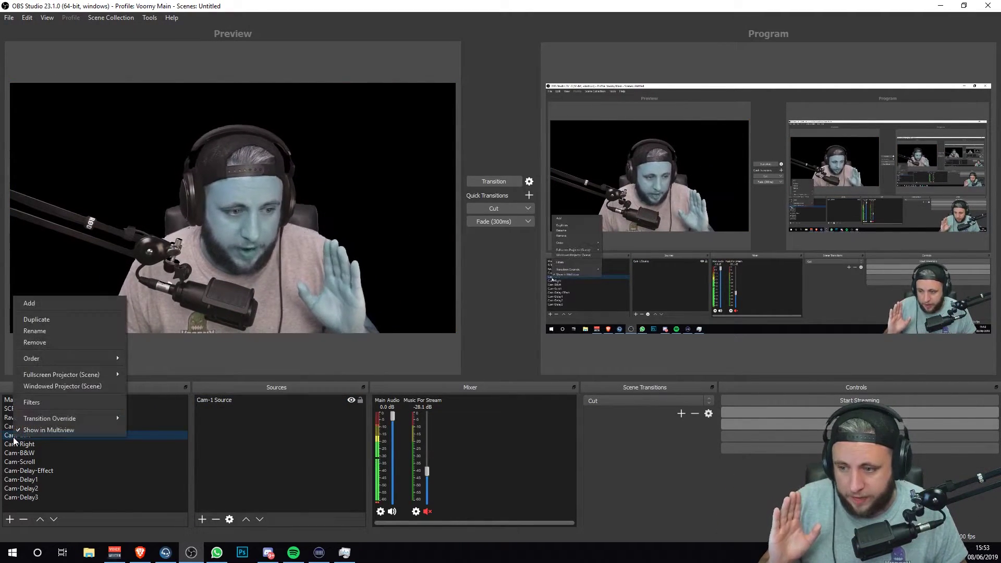
pyautogui.click(35, 401)
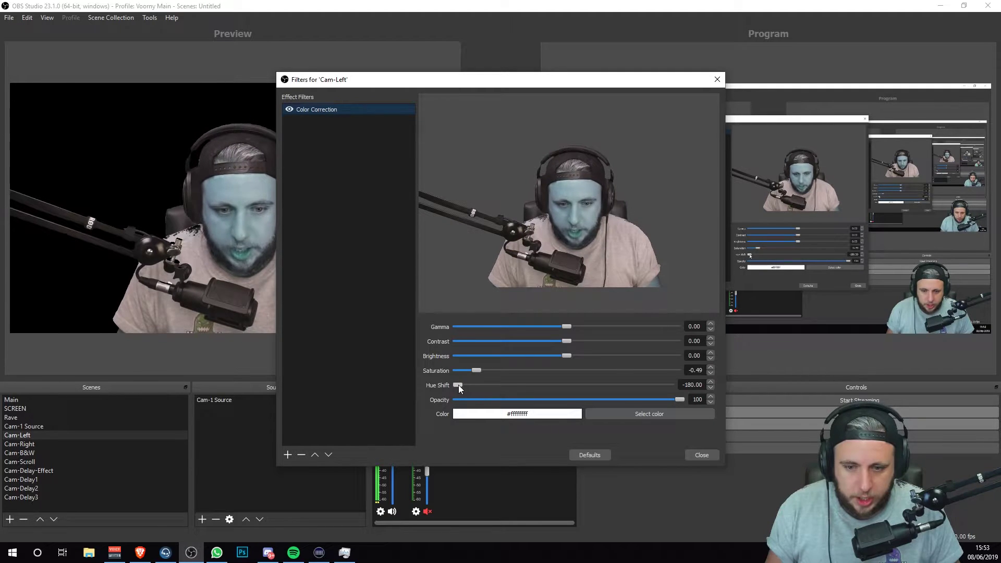
pyautogui.rightClick(332, 282)
pyautogui.moveTo(362, 279)
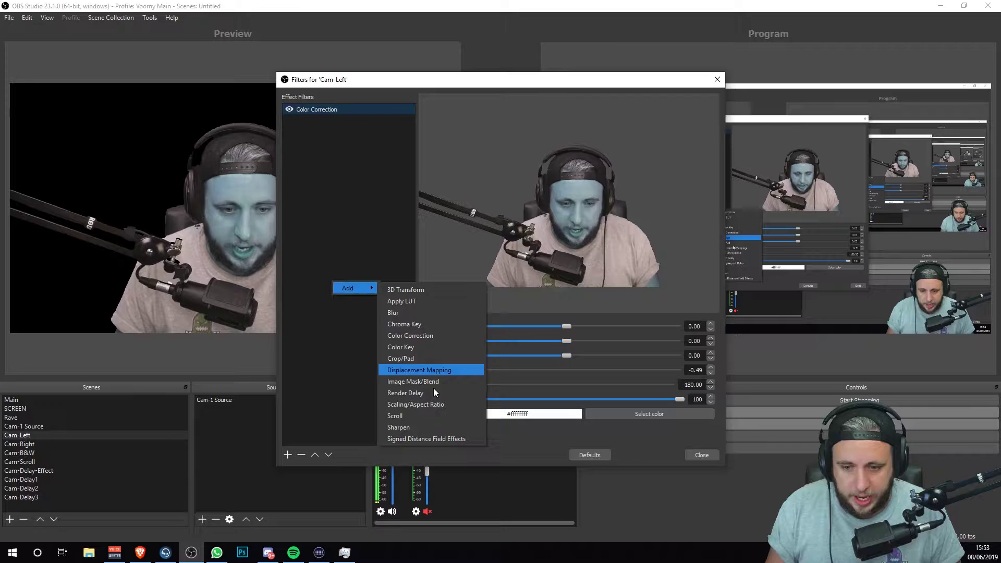
pyautogui.click(353, 306)
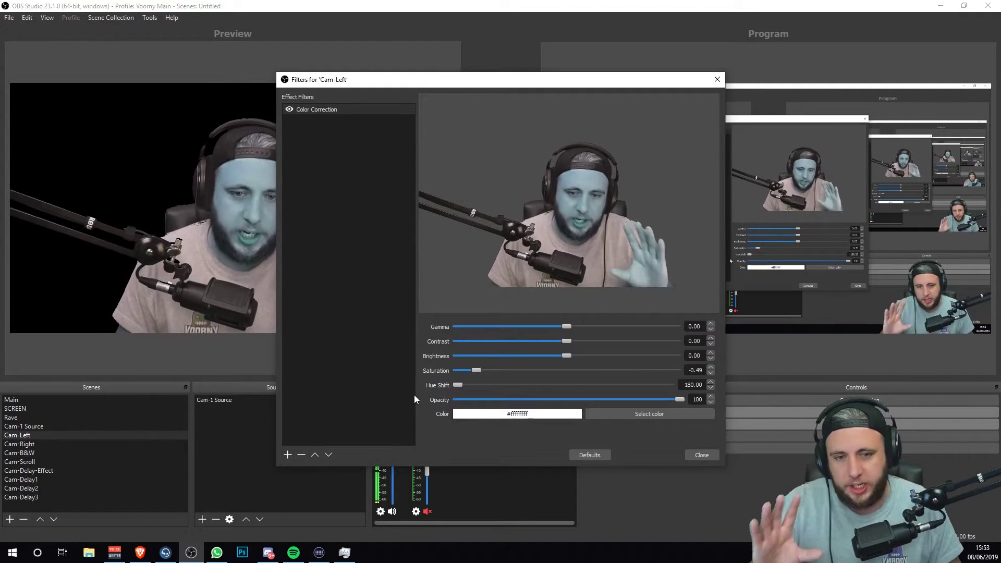
pyautogui.click(702, 456)
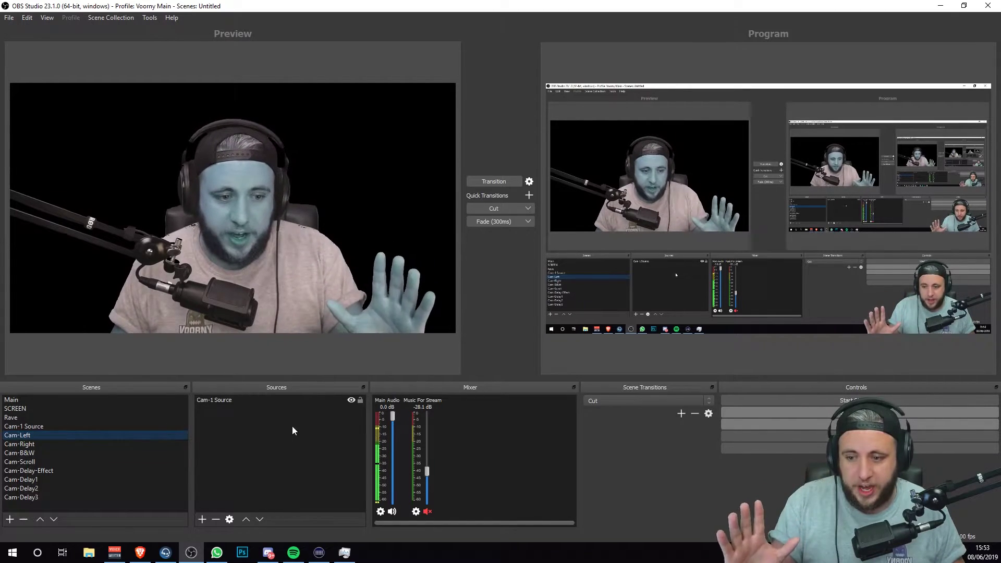
# Step: Switch to the Cam-Right scene, glancing at its add-source menu without adding anything
pyautogui.click(259, 400)
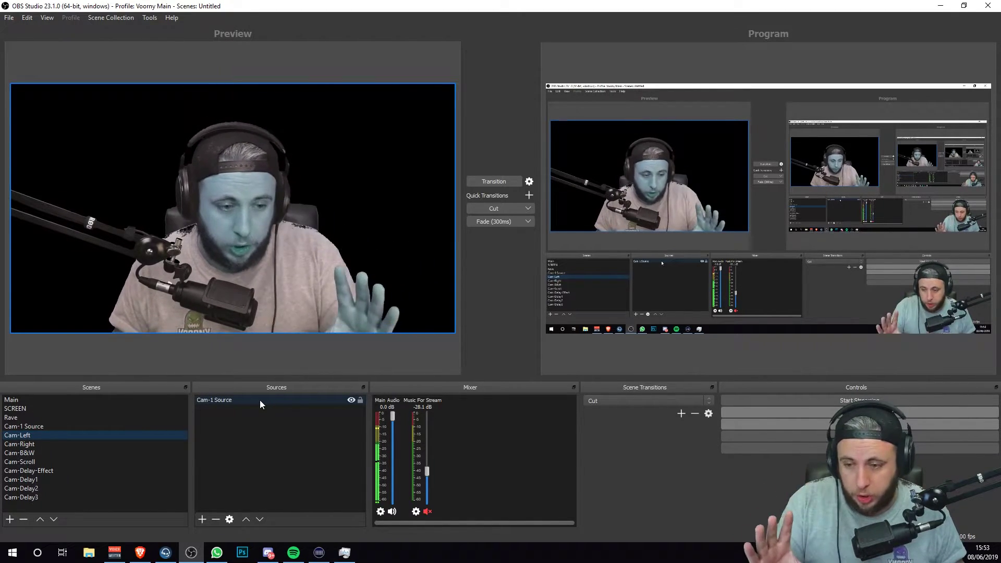
pyautogui.click(36, 436)
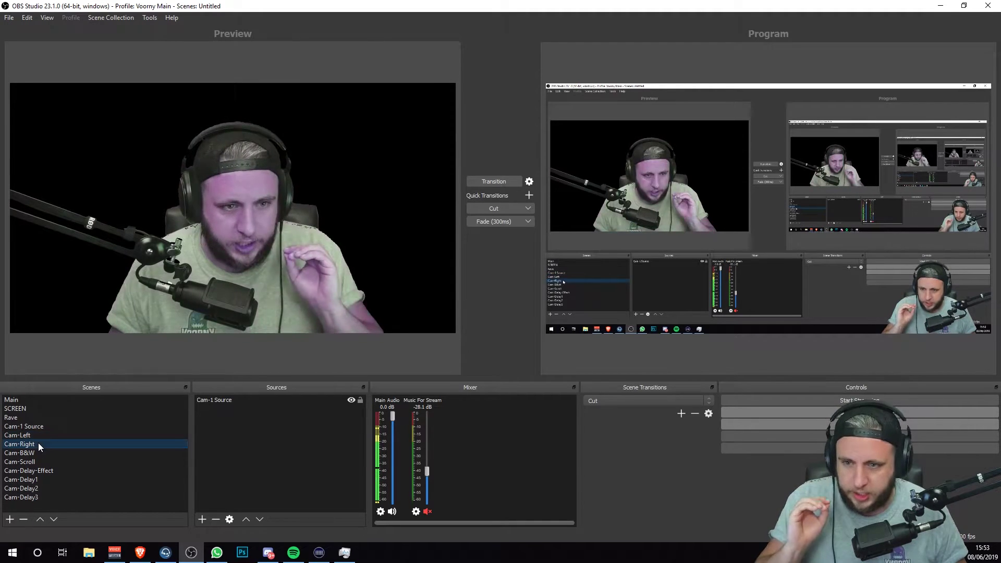
pyautogui.click(39, 443)
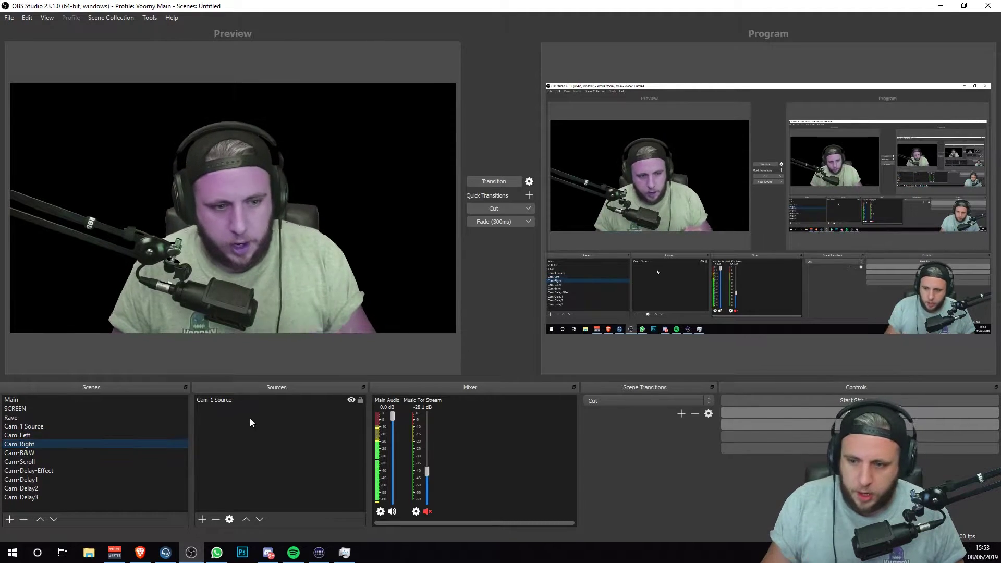
pyautogui.rightClick(223, 443)
pyautogui.moveTo(248, 449)
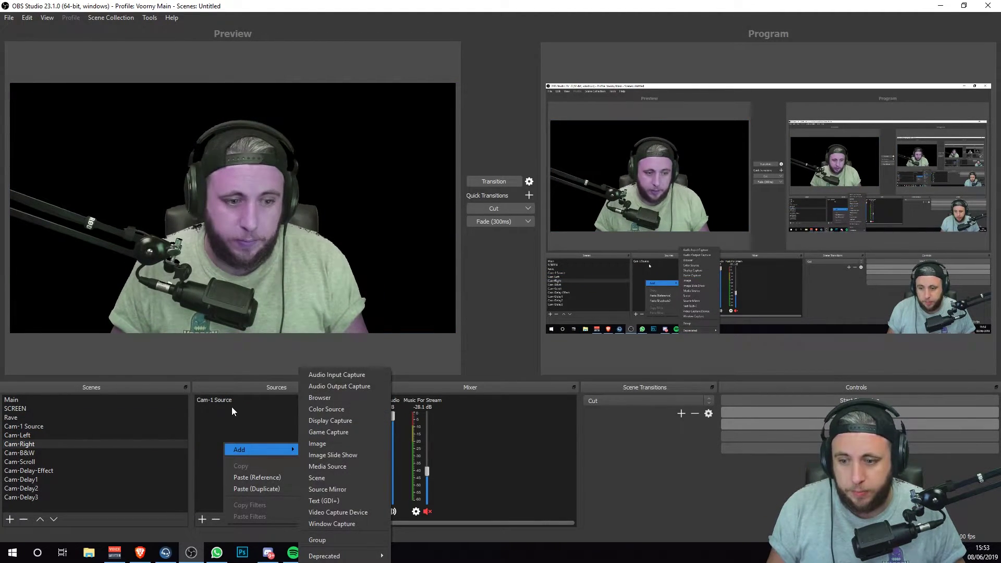
pyautogui.press('Escape')
# Step: Review Cam-Right's pink Color Correction filter, close it, and switch to Cam-B&W
pyautogui.click(32, 442)
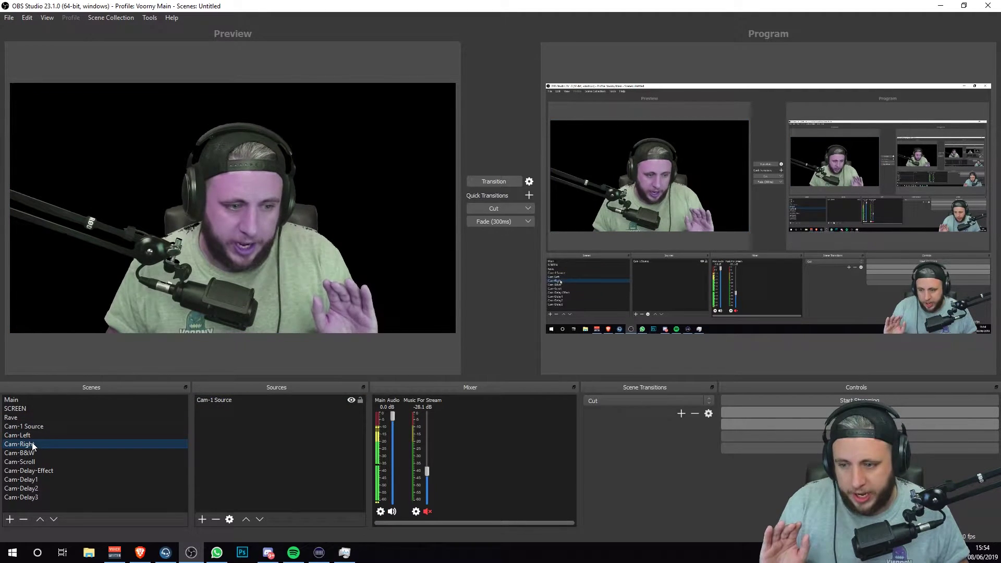
pyautogui.rightClick(32, 443)
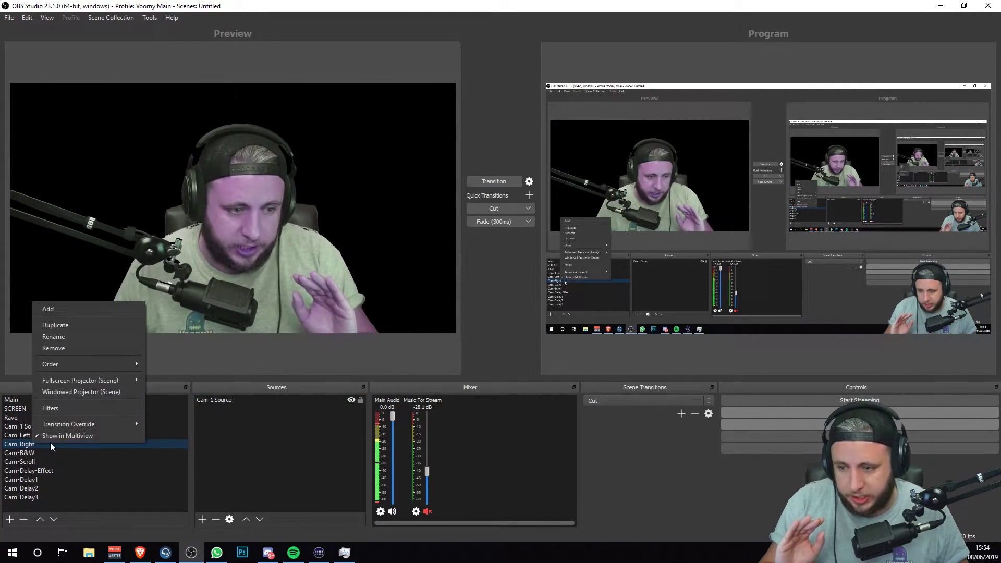
pyautogui.click(71, 408)
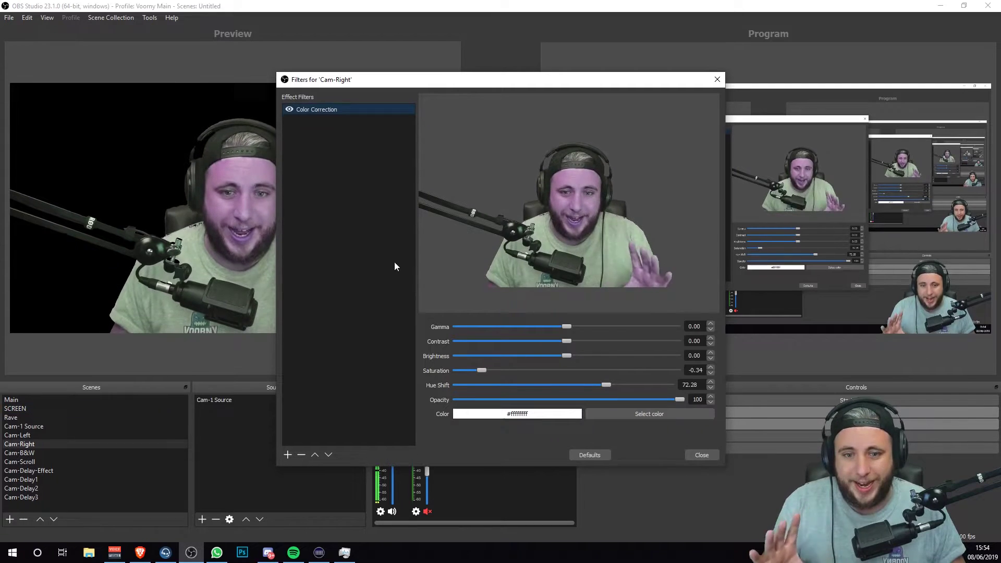
pyautogui.click(327, 219)
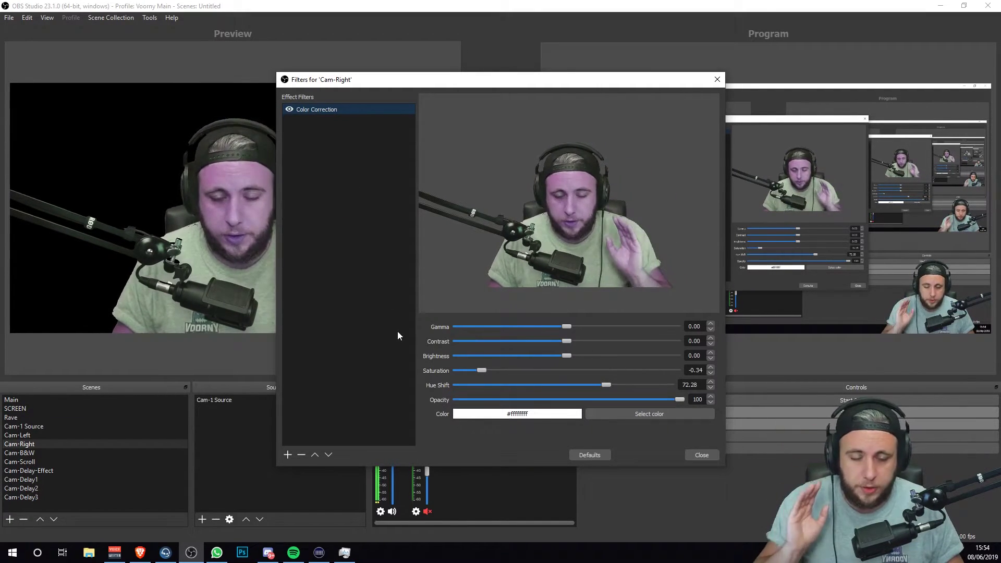
pyautogui.click(705, 454)
pyautogui.click(57, 453)
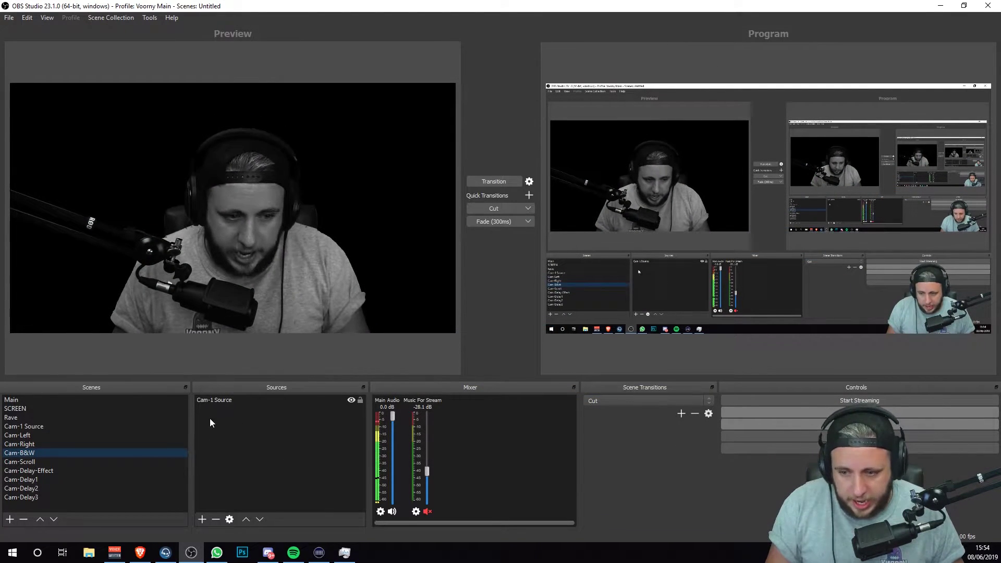
pyautogui.rightClick(38, 452)
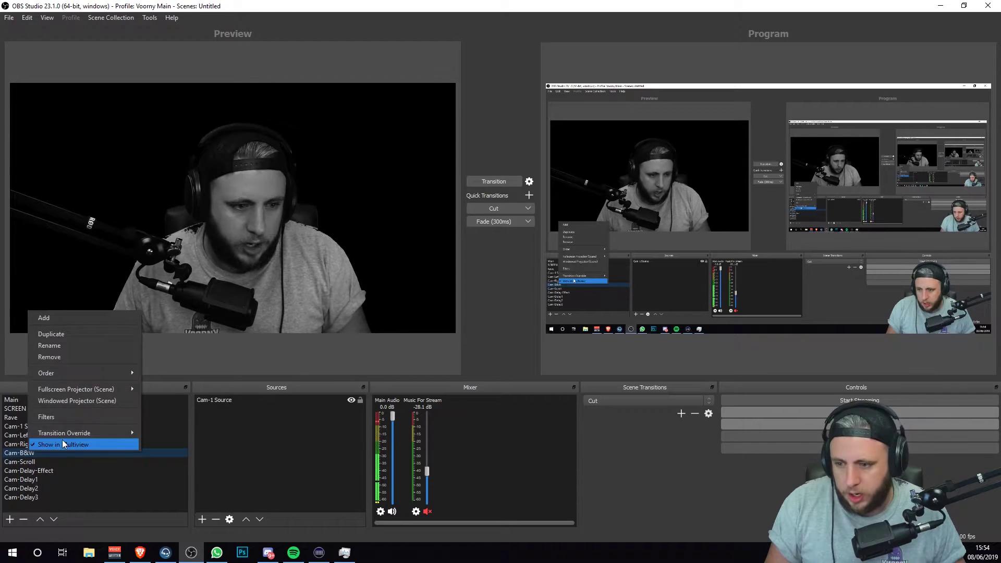
pyautogui.click(67, 420)
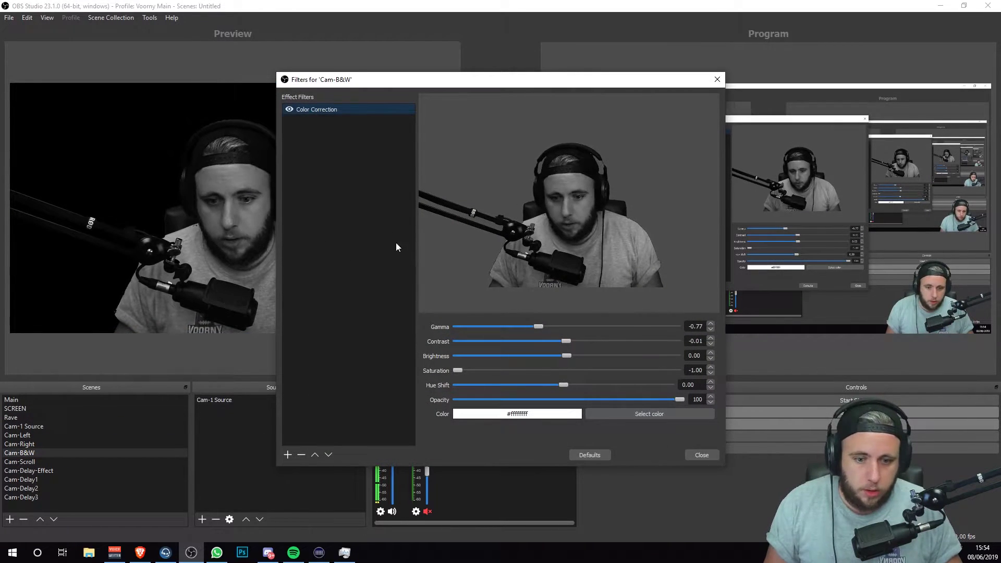
pyautogui.click(709, 455)
pyautogui.click(23, 444)
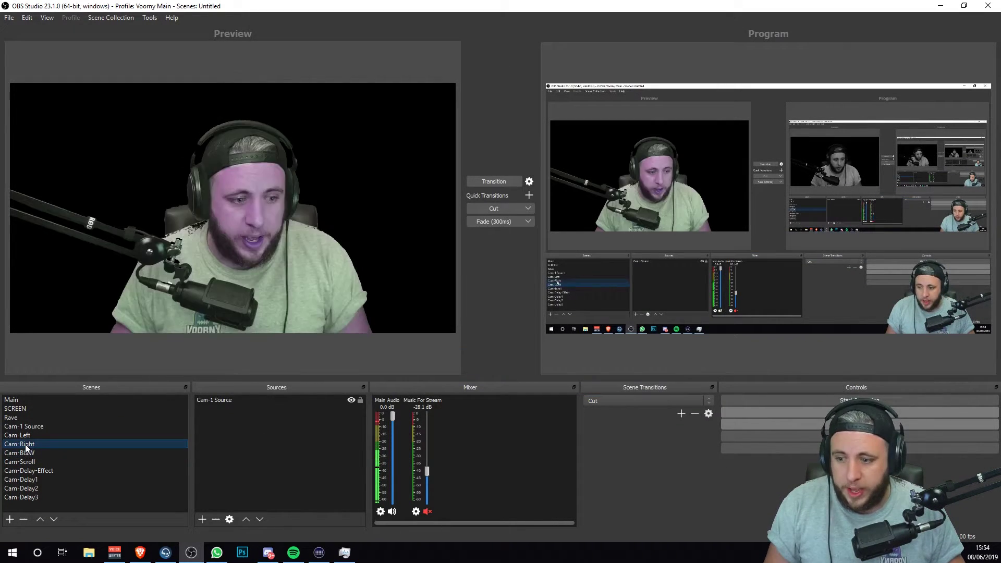
pyautogui.click(29, 451)
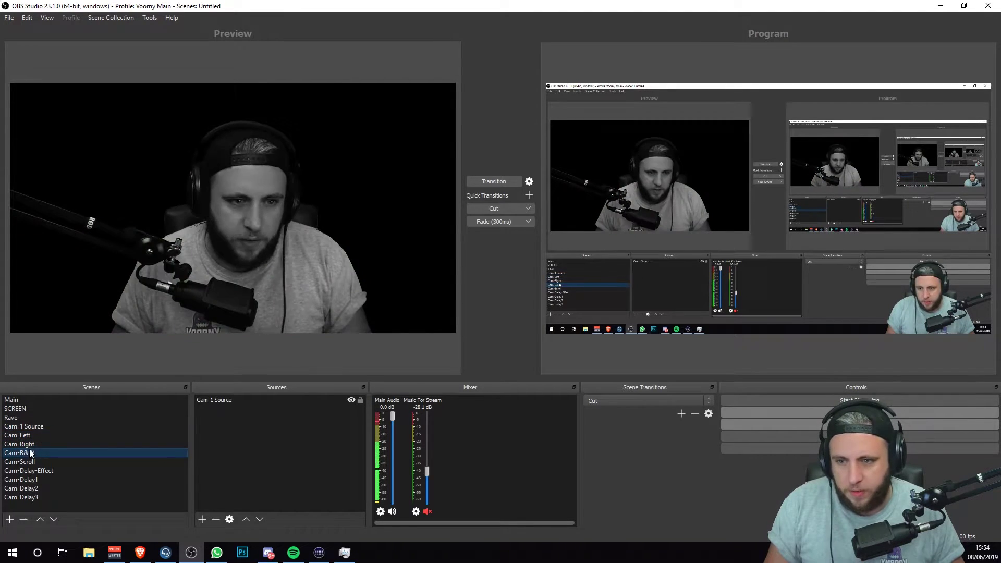
pyautogui.click(29, 434)
pyautogui.click(32, 443)
pyautogui.click(31, 453)
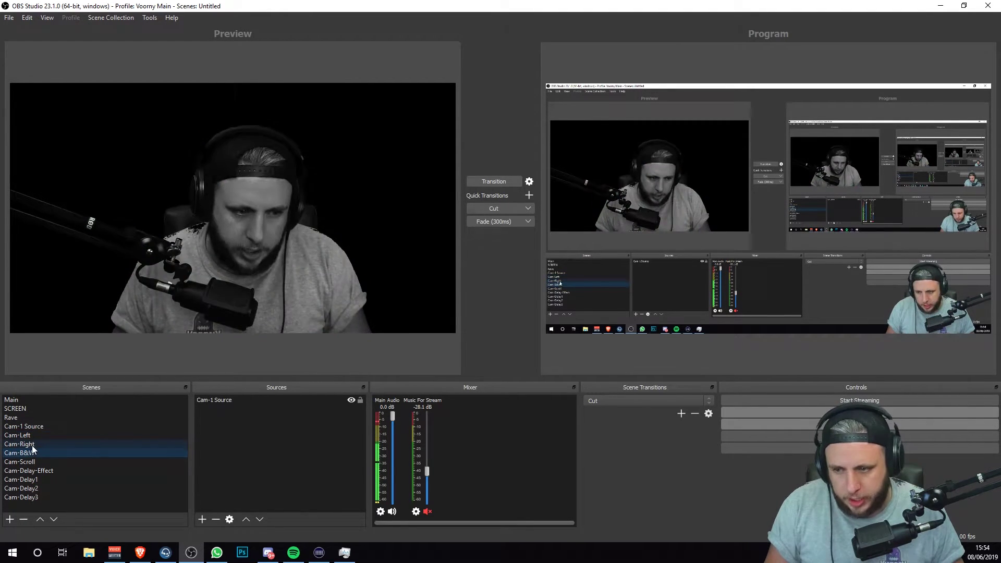
pyautogui.click(31, 443)
# Step: Flick between Cam-B&W, Rave, Cam-B&W and the pink Cam-Right scenes
pyautogui.click(37, 453)
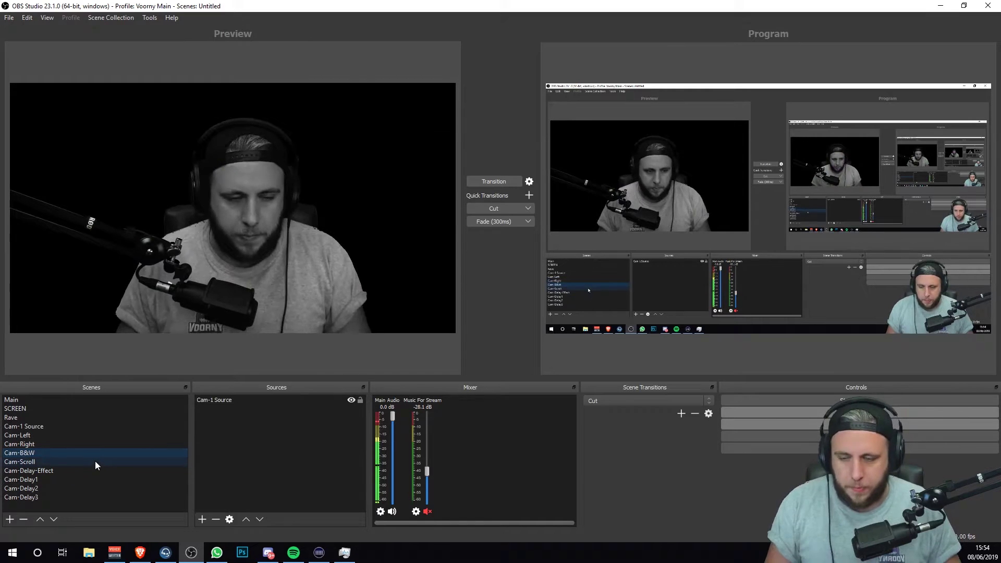
pyautogui.click(24, 417)
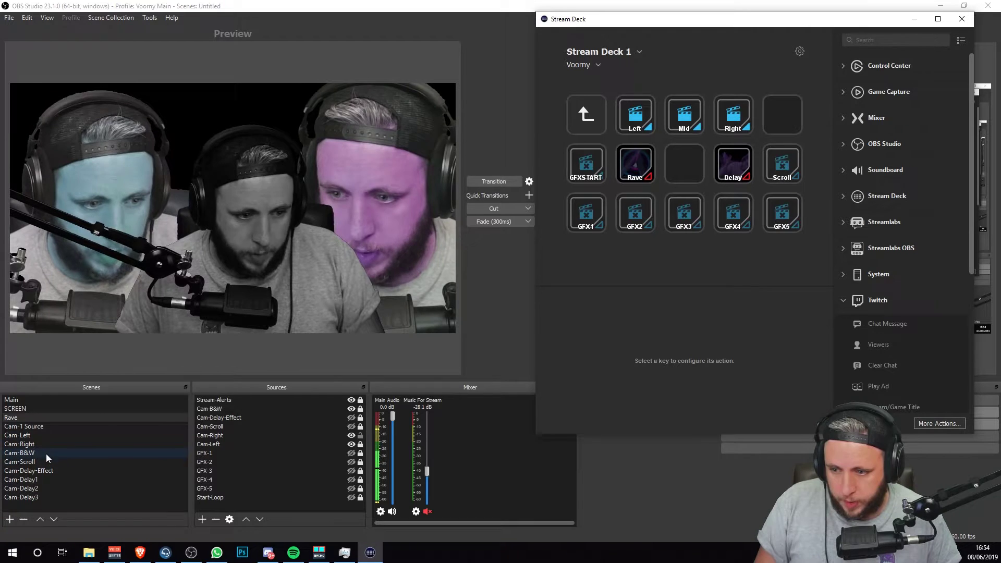
pyautogui.click(38, 455)
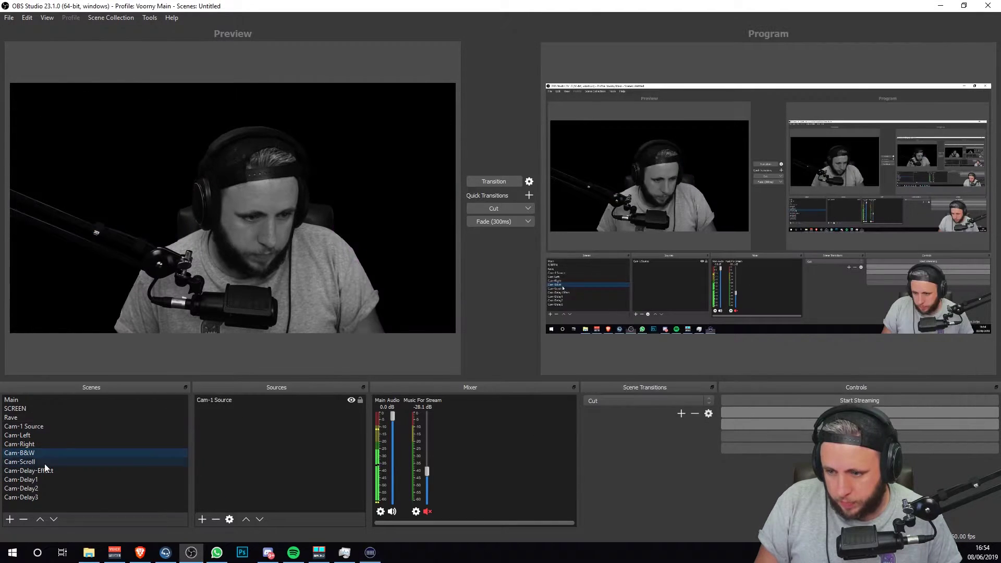
pyautogui.click(33, 443)
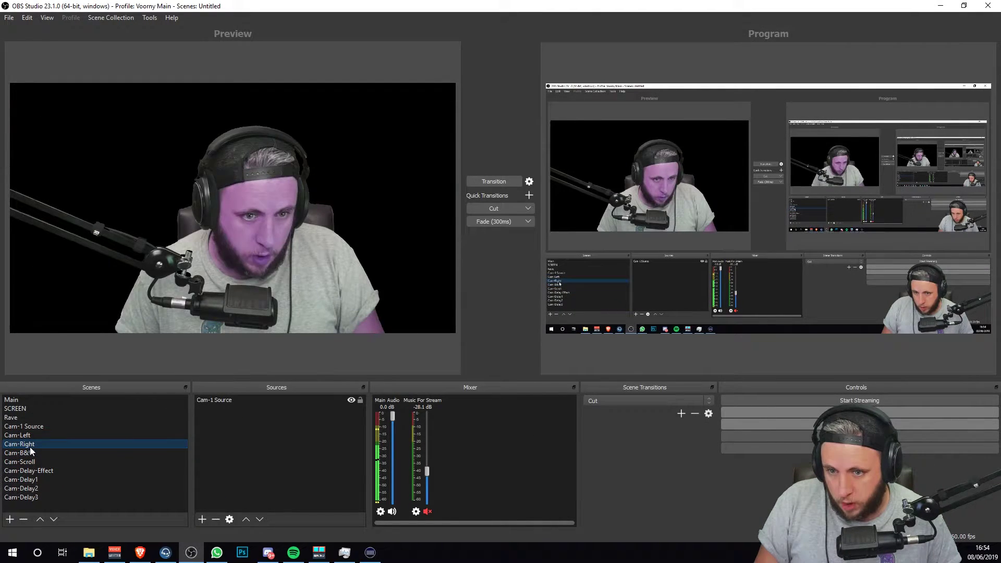
pyautogui.click(22, 420)
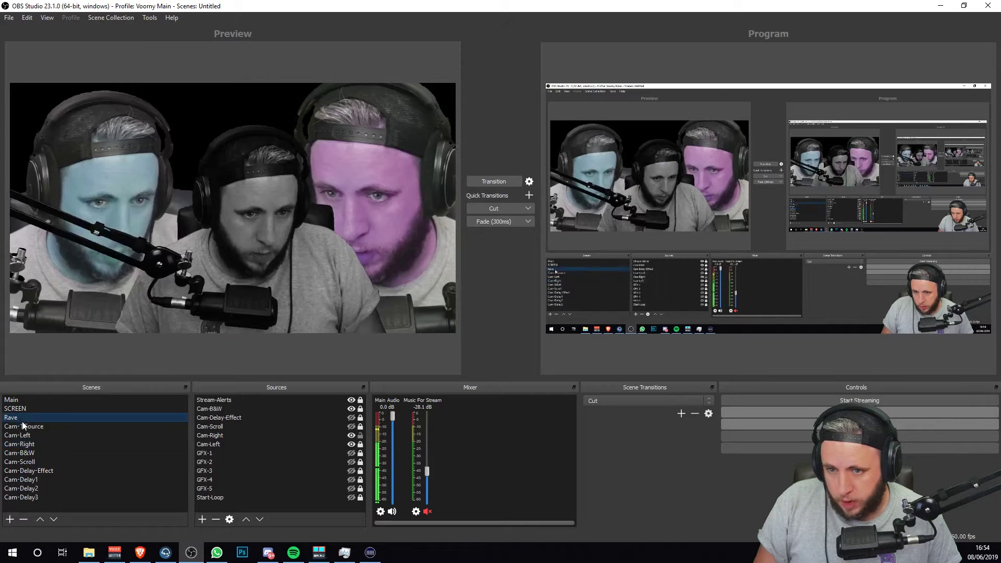
pyautogui.click(201, 519)
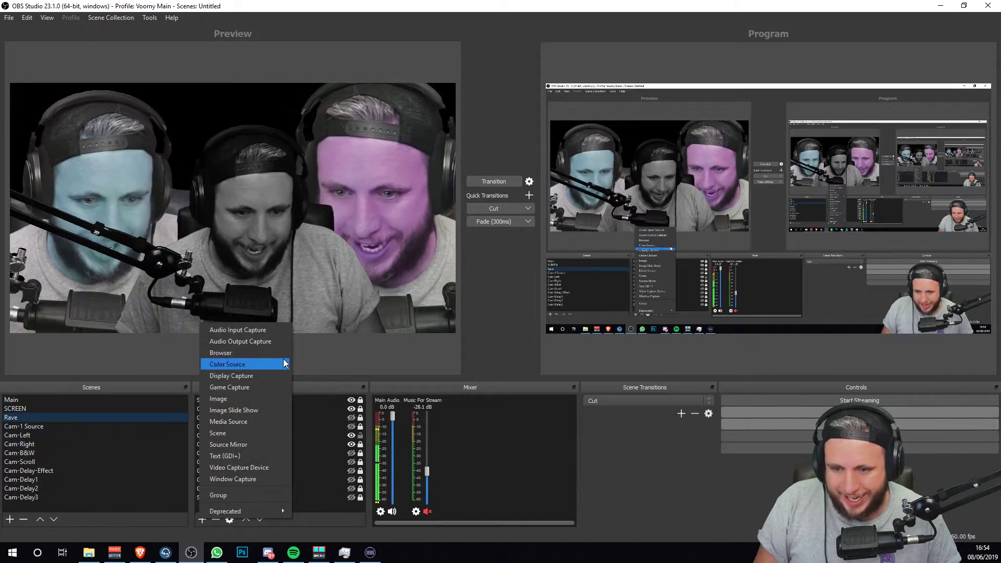
pyautogui.click(223, 433)
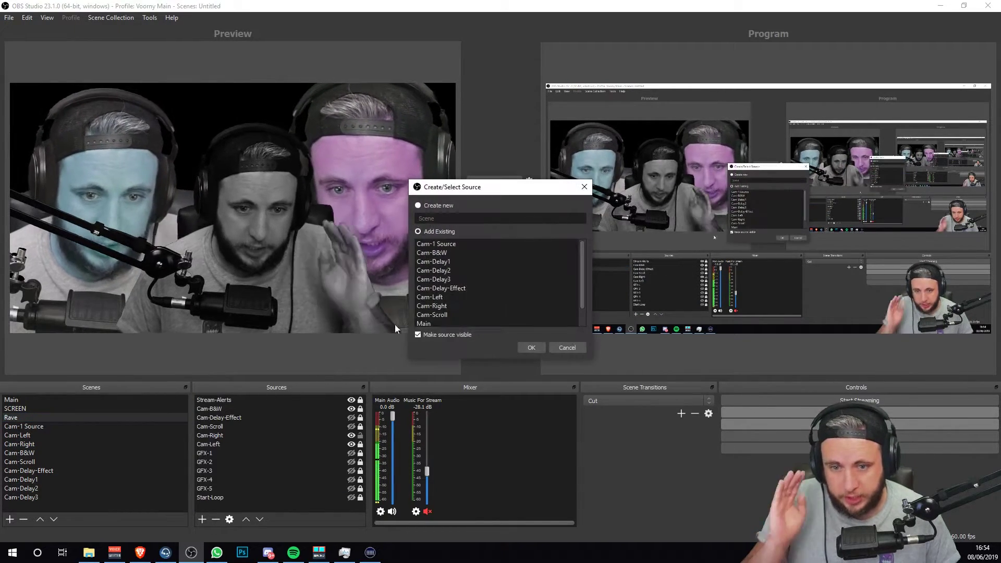
pyautogui.click(443, 254)
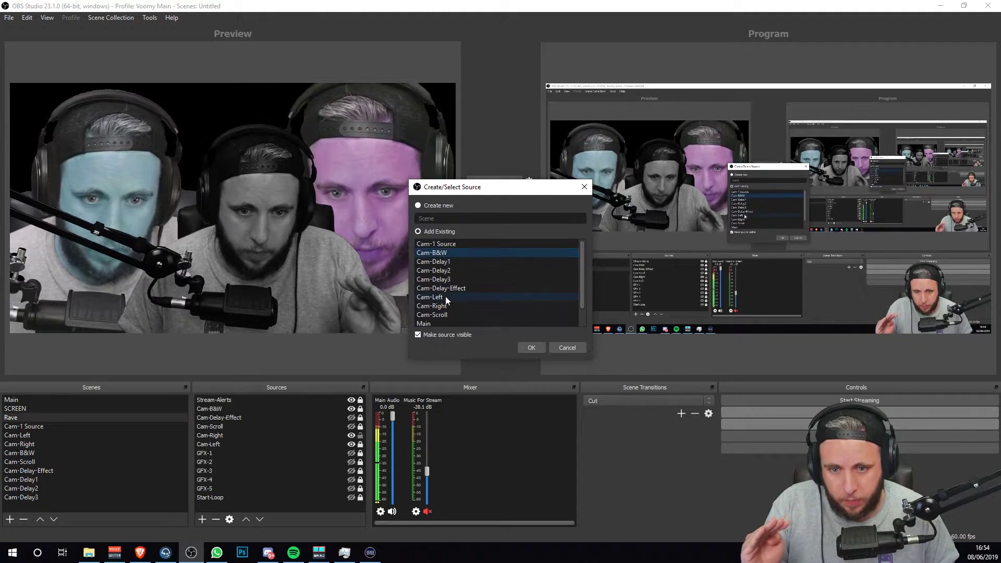
pyautogui.click(567, 347)
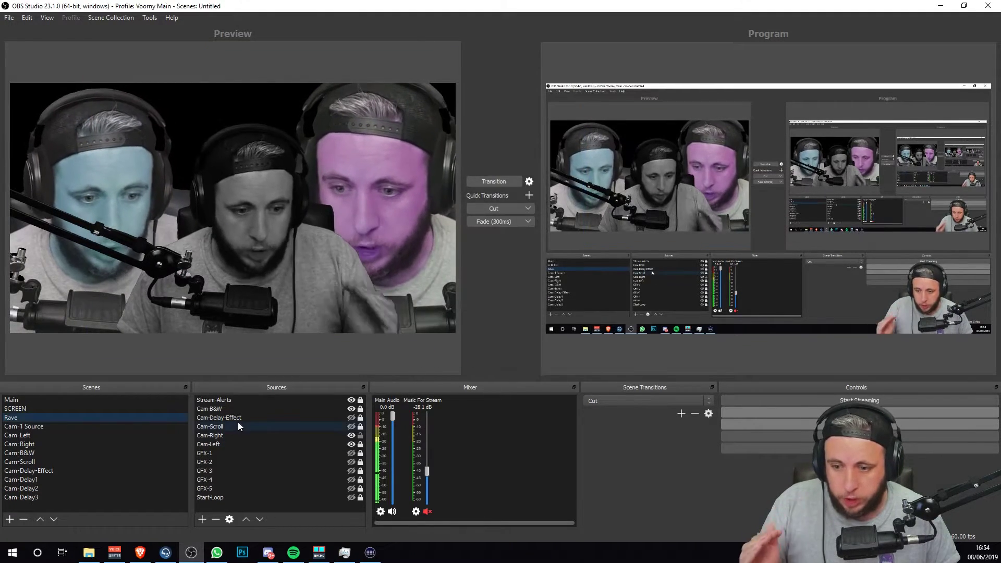
# Step: In the Rave scene, nudge the Cam-Right layer slightly right with the arrow keys
pyautogui.click(344, 409)
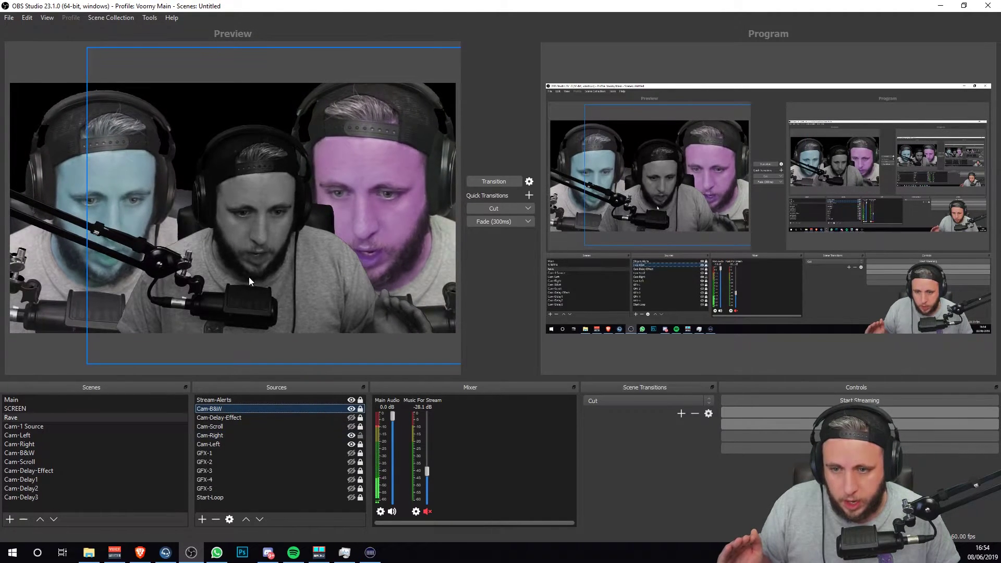
pyautogui.click(248, 434)
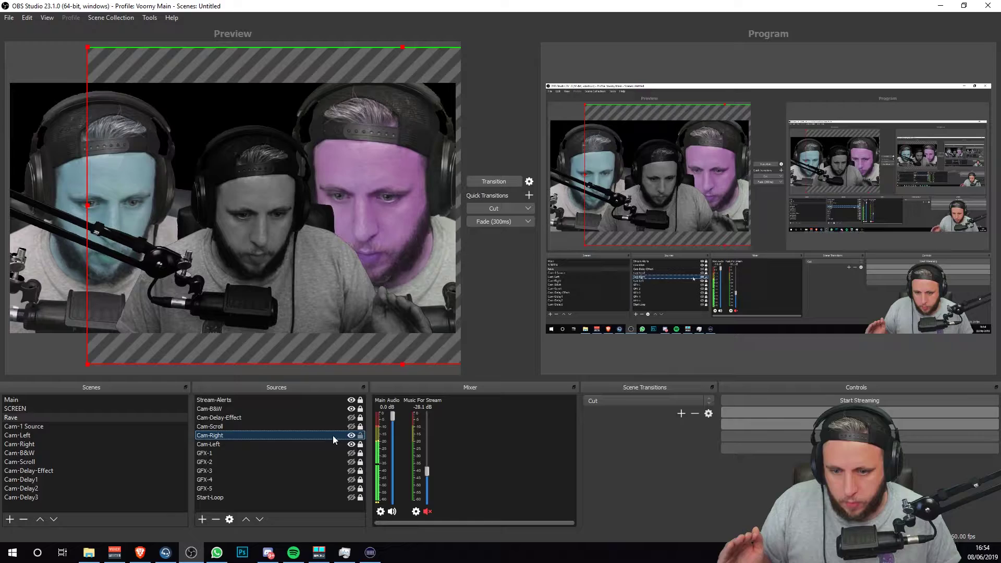
pyautogui.click(335, 268)
pyautogui.press('Right')
pyautogui.press('Right')
pyautogui.press('Right')
pyautogui.press('Right')
pyautogui.press('Right')
pyautogui.press('Right')
pyautogui.press('Right')
pyautogui.press('Right')
pyautogui.press('Up')
pyautogui.press('Up')
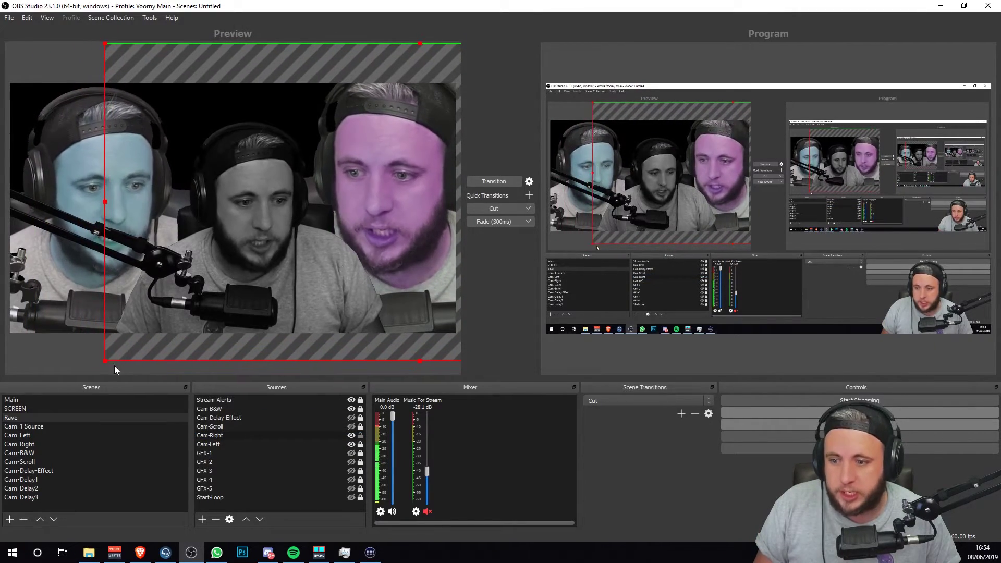
pyautogui.press('Right')
pyautogui.press('Right')
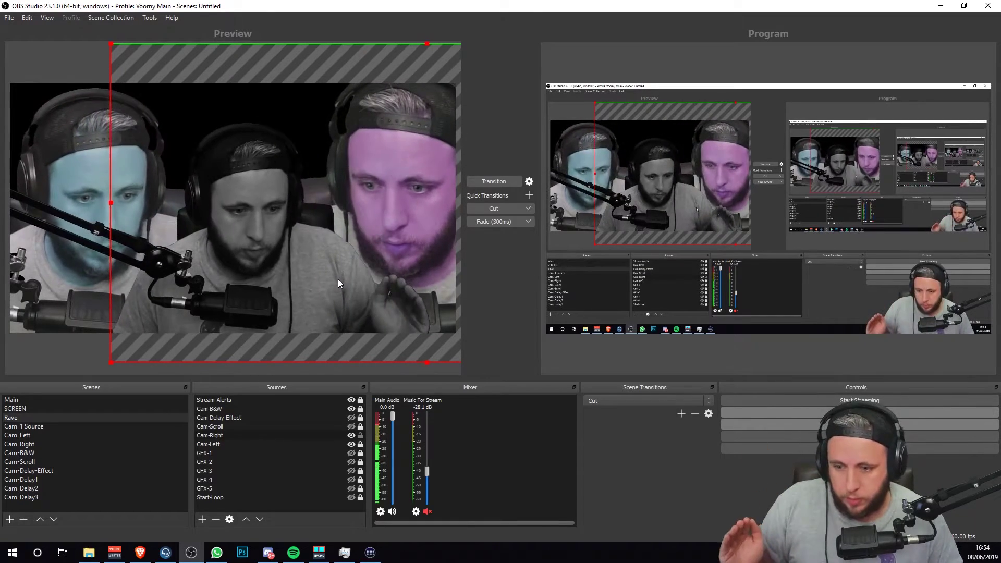
pyautogui.click(351, 436)
pyautogui.click(351, 435)
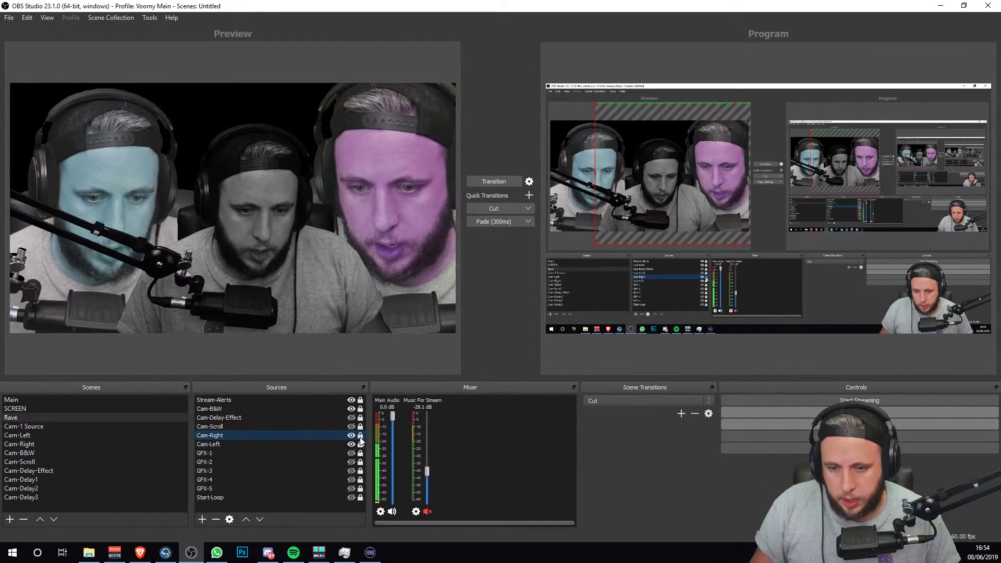
# Step: Unlock Cam-Left and resize its frame to cover the left and middle faces
pyautogui.click(224, 446)
pyautogui.click(360, 444)
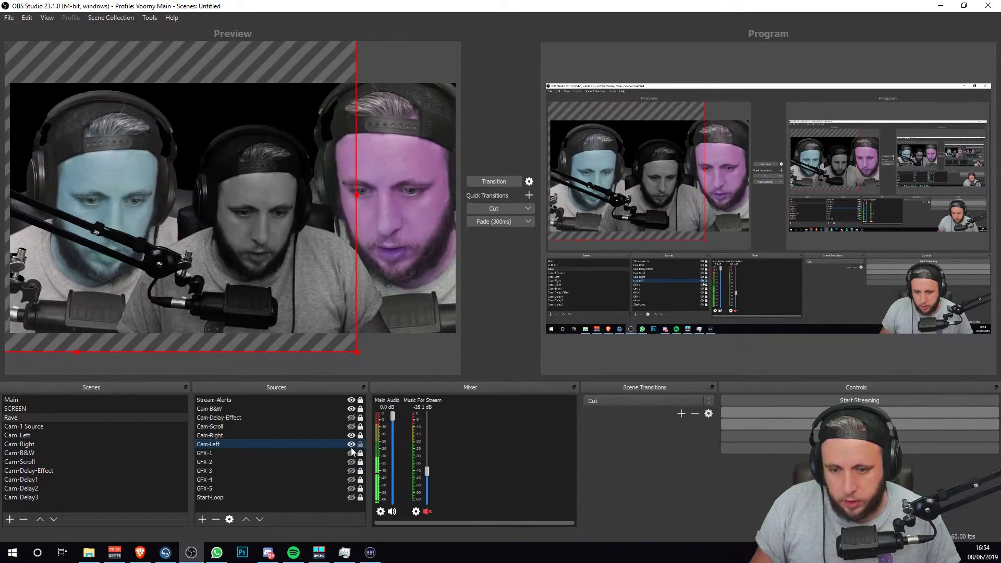
pyautogui.moveTo(246, 300); pyautogui.dragTo(229, 281)
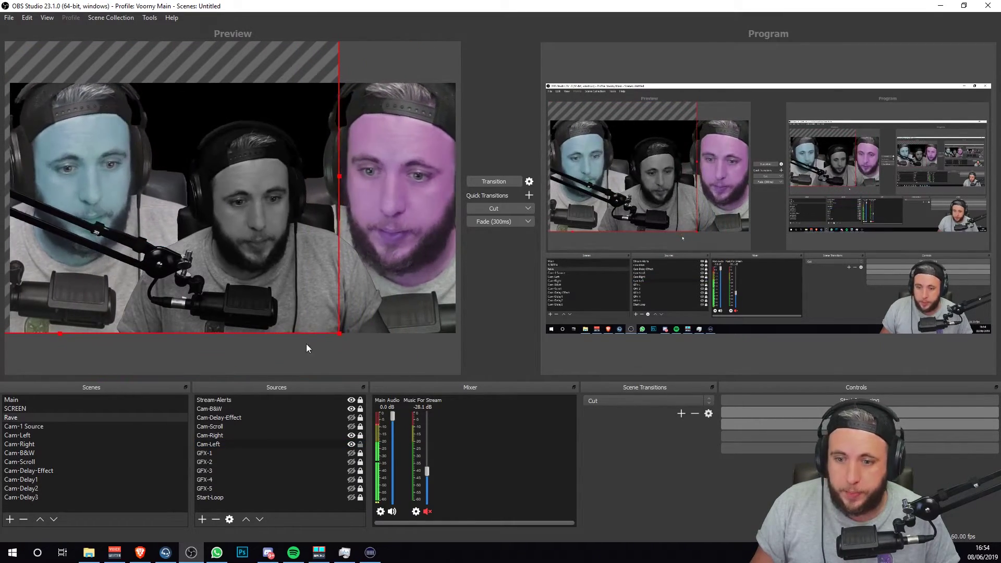
pyautogui.moveTo(336, 333); pyautogui.dragTo(337, 350)
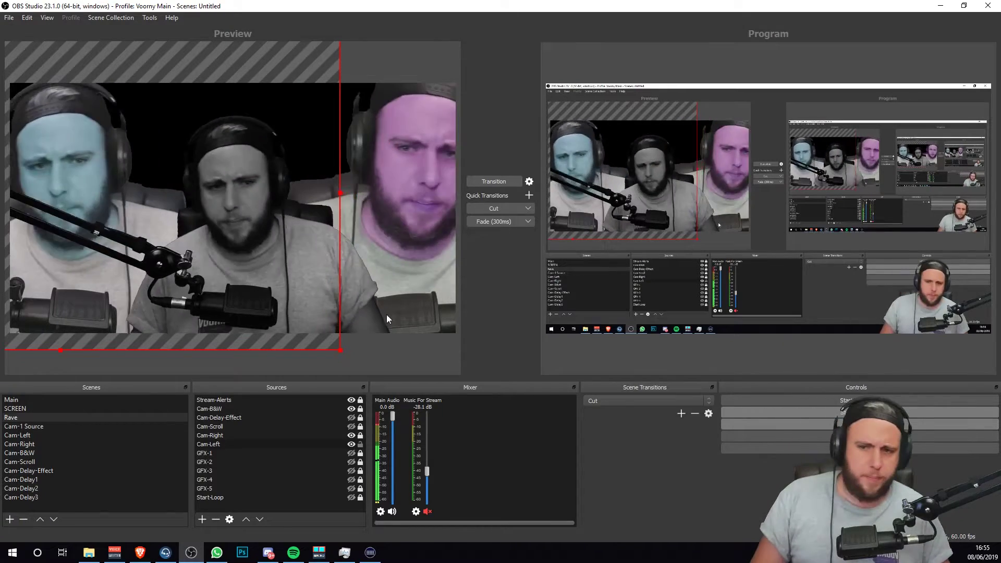
# Step: Flip Cam-Left horizontally, flip it back to normal, then bring up Stream Deck
pyautogui.rightClick(125, 252)
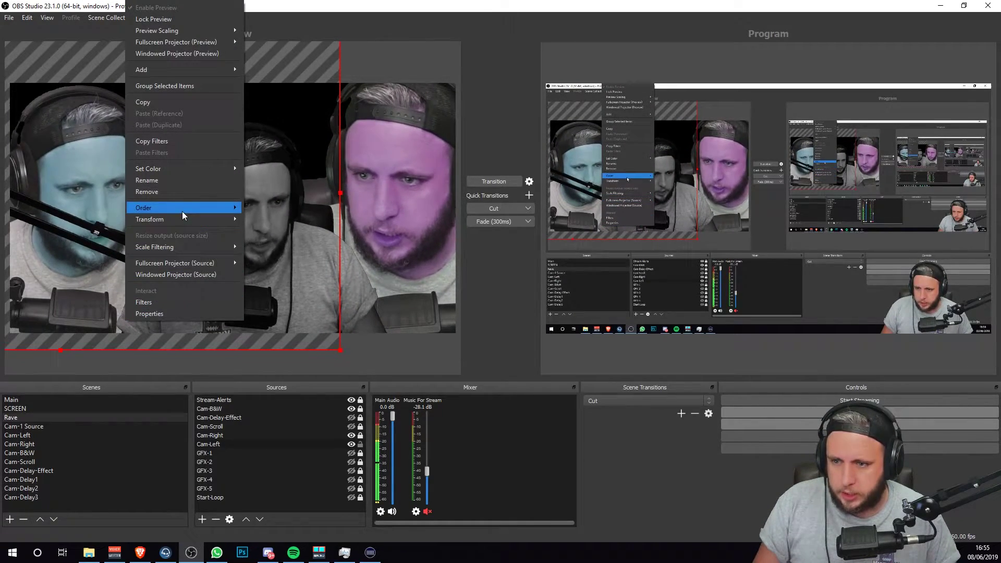
pyautogui.moveTo(180, 220)
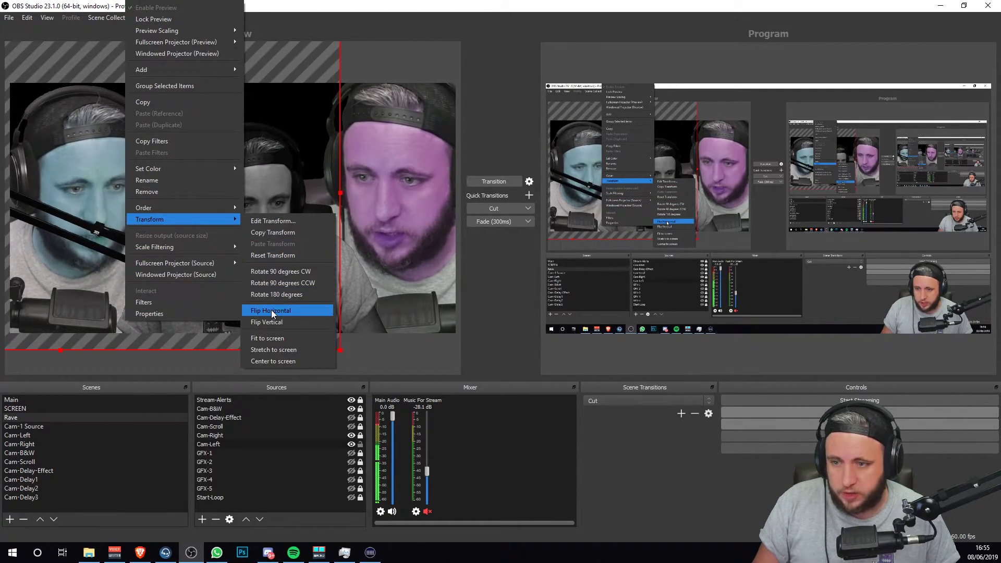
pyautogui.click(271, 309)
pyautogui.rightClick(79, 210)
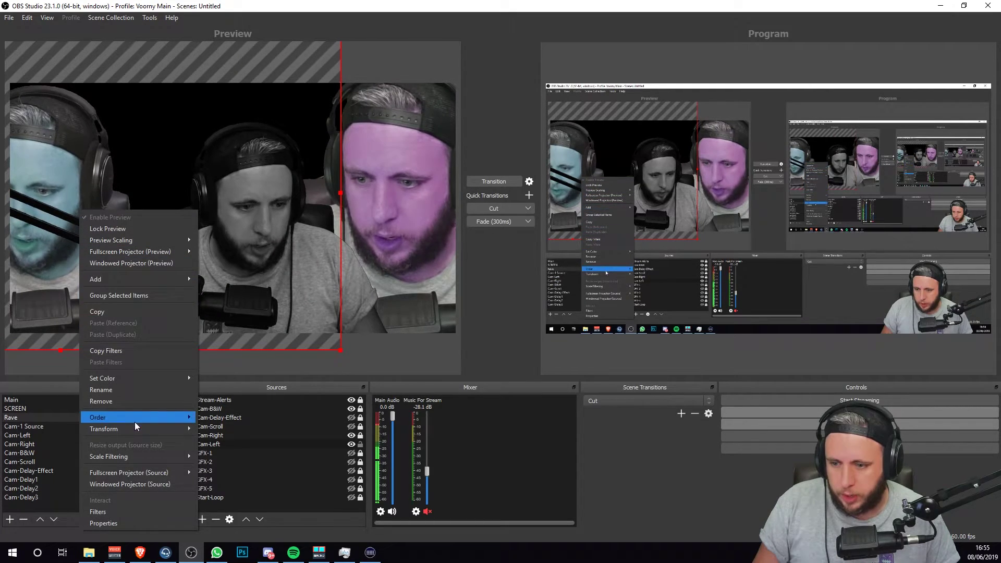
pyautogui.moveTo(135, 426)
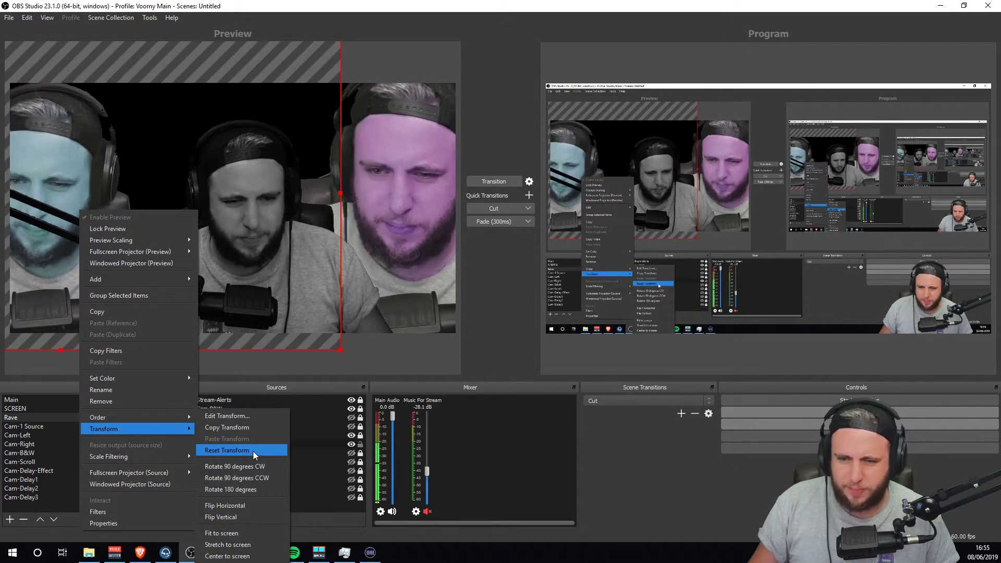
pyautogui.click(229, 505)
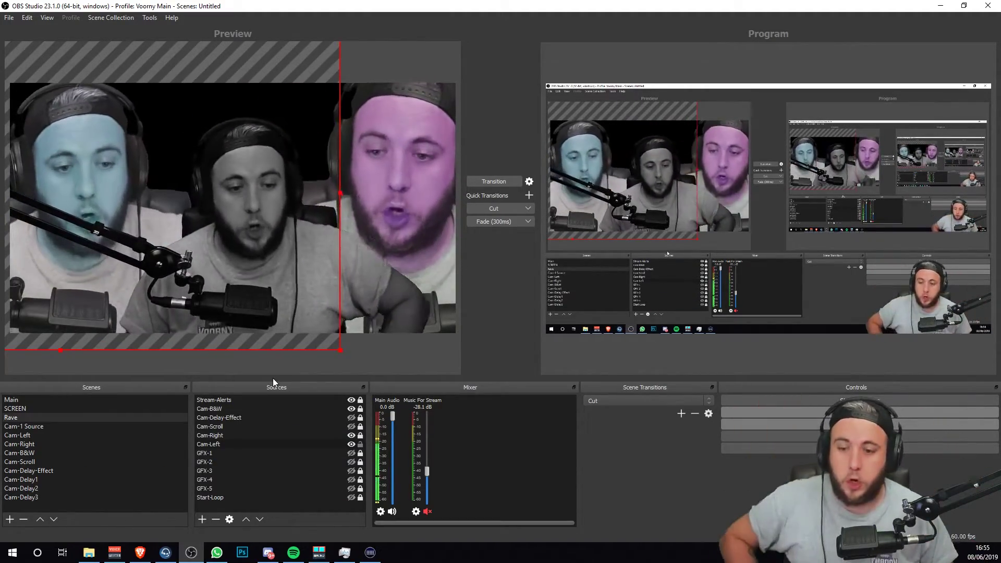
pyautogui.click(370, 551)
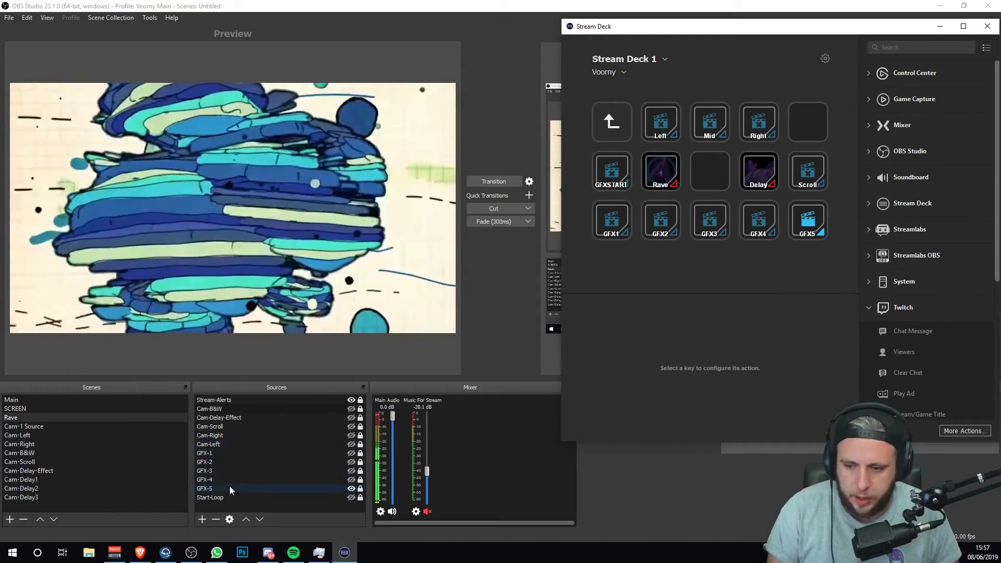
# Step: Select the GFX-5 layer in Sources, then start and cancel adding a new Media Source
pyautogui.click(230, 489)
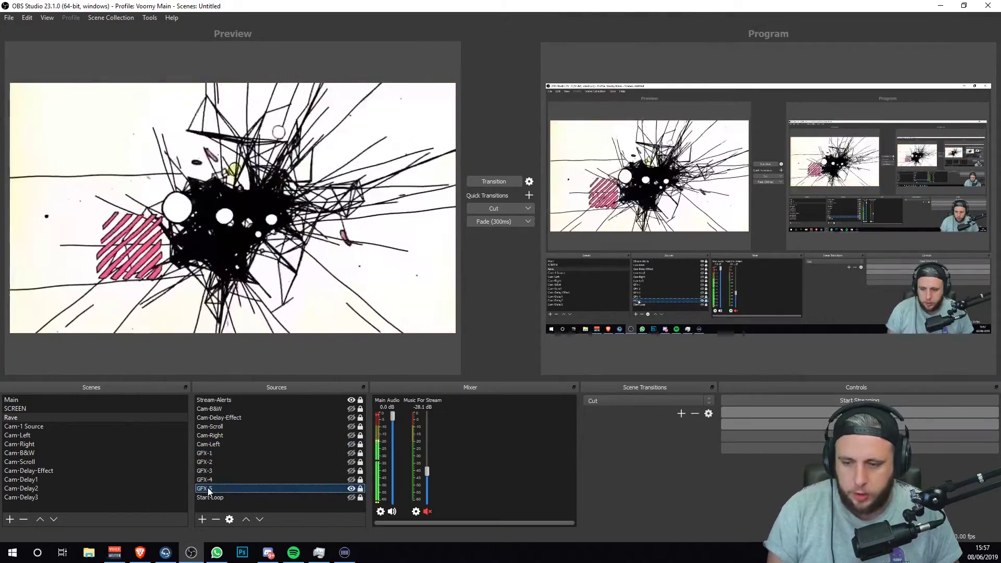
pyautogui.click(202, 519)
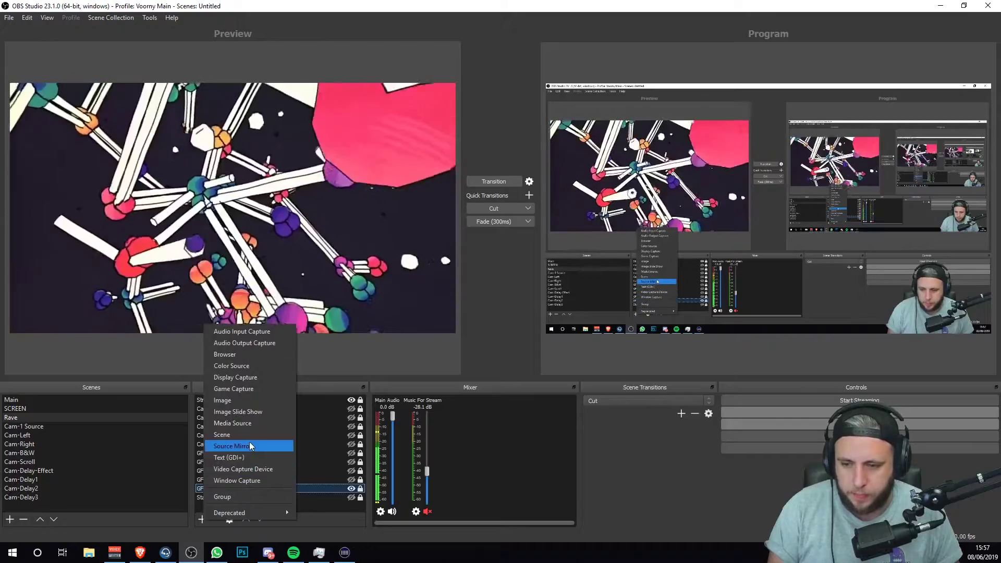
pyautogui.click(249, 423)
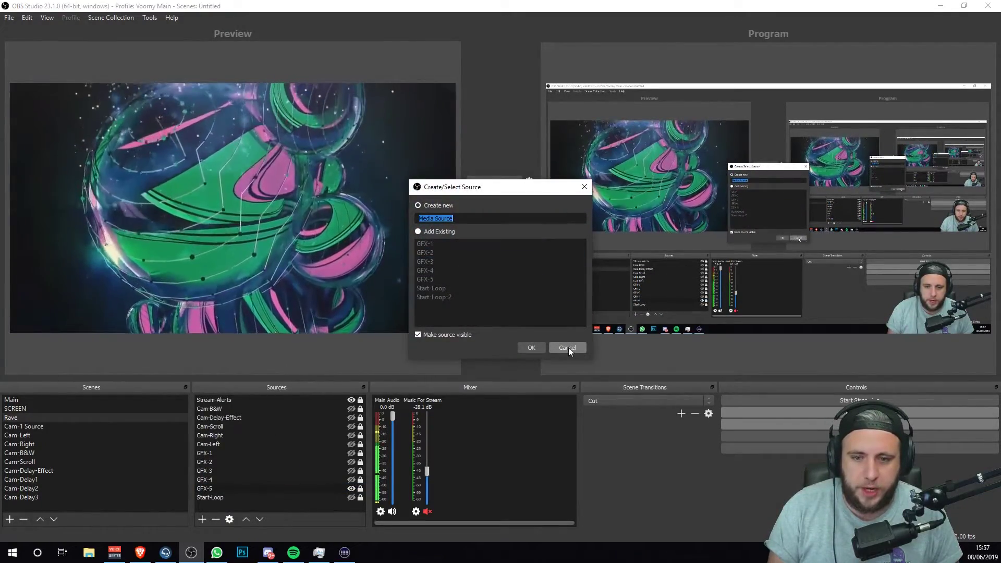
pyautogui.click(566, 347)
pyautogui.doubleClick(243, 486)
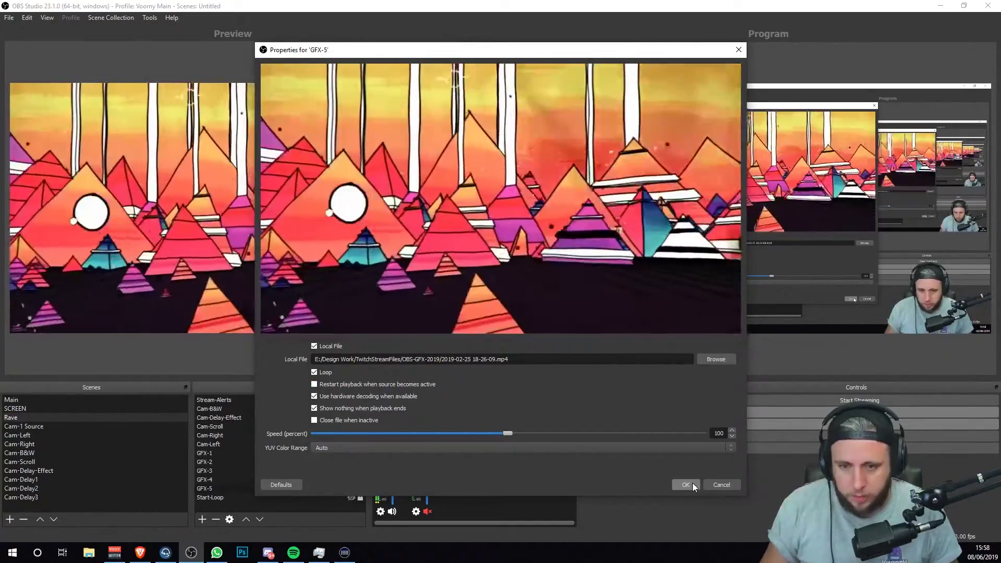
pyautogui.click(692, 483)
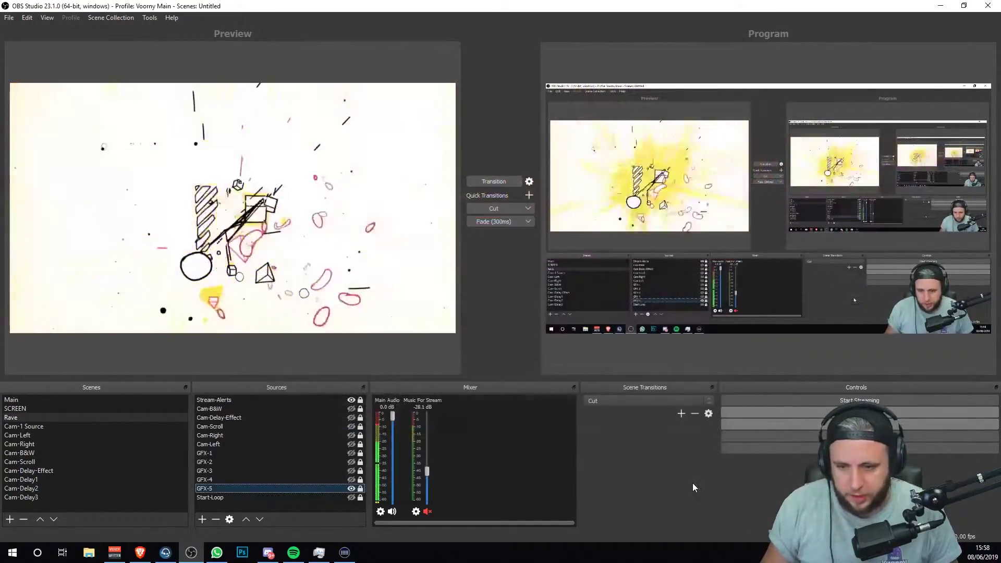
# Step: In Stream Deck, show the GFX1 key's OBS Studio Source action targeting GFX-1 in Rave
pyautogui.click(344, 552)
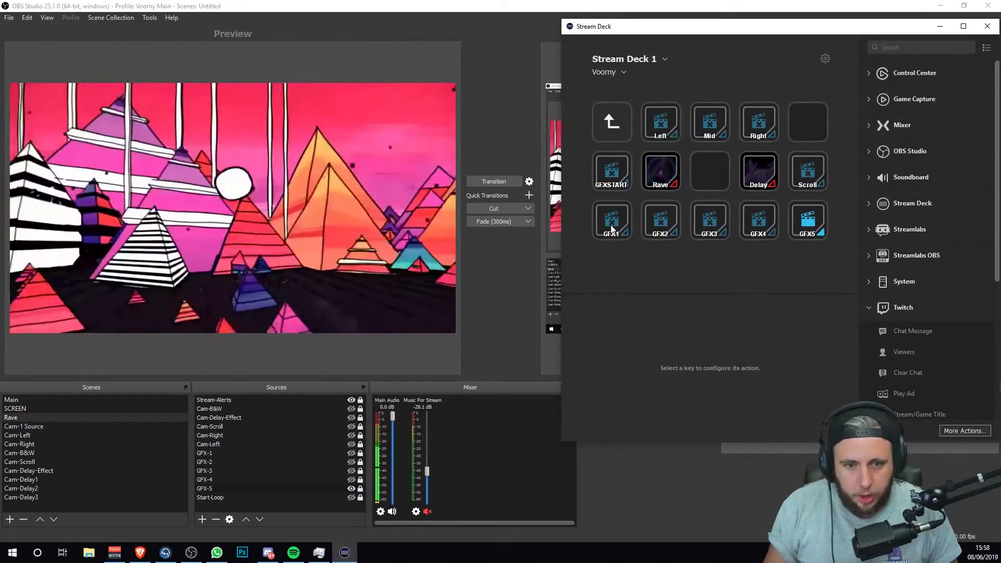
pyautogui.click(611, 228)
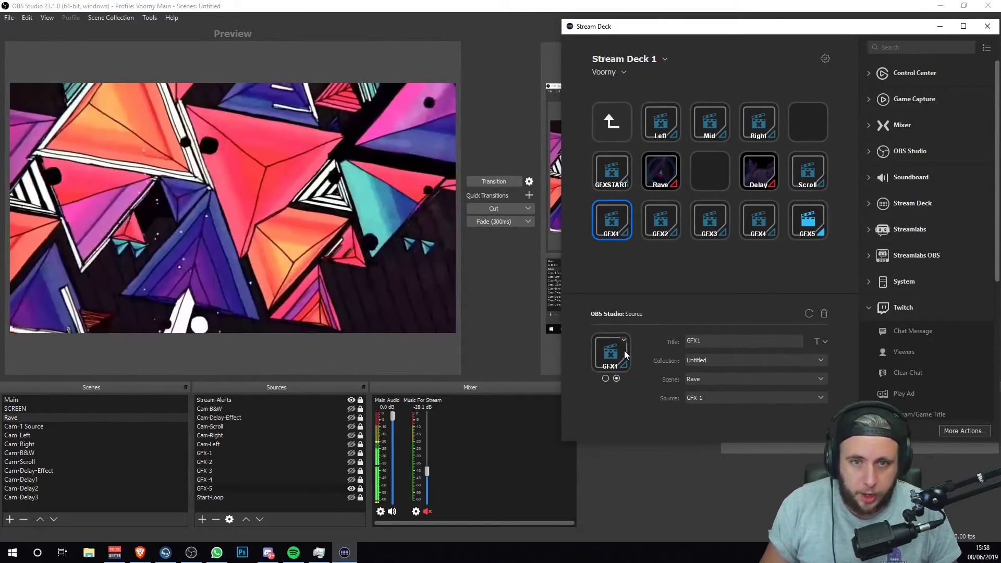
pyautogui.moveTo(623, 31); pyautogui.dragTo(598, 28)
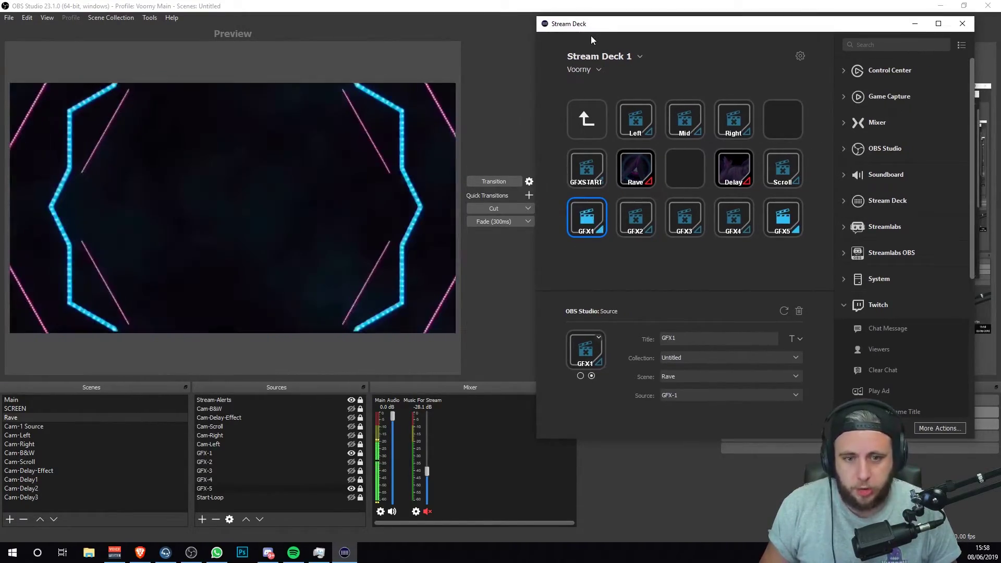
# Step: Back in OBS, hide the GFX-1 and GFX-2 layers and select GFX-4 in Sources
pyautogui.click(350, 461)
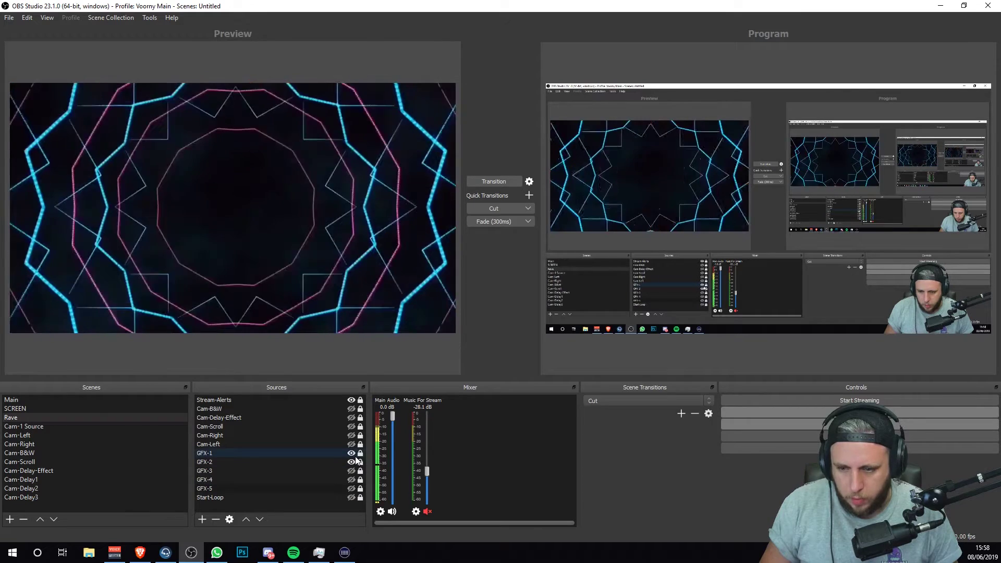
pyautogui.click(352, 461)
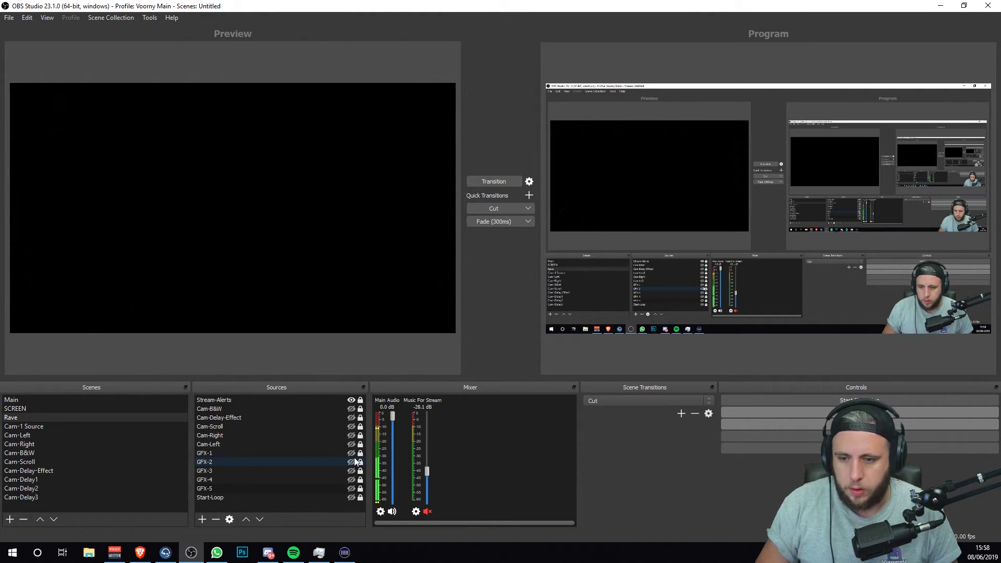
pyautogui.click(283, 483)
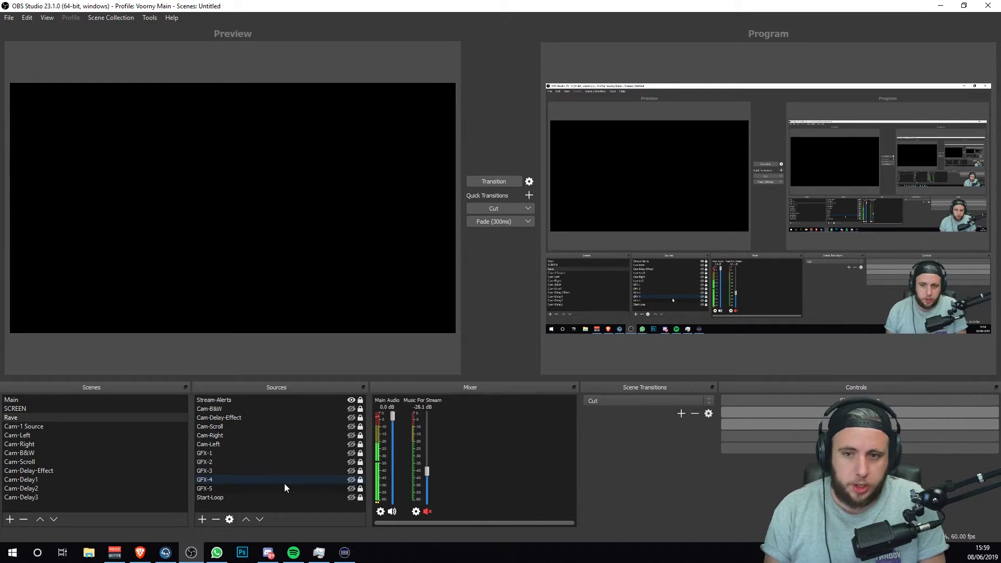